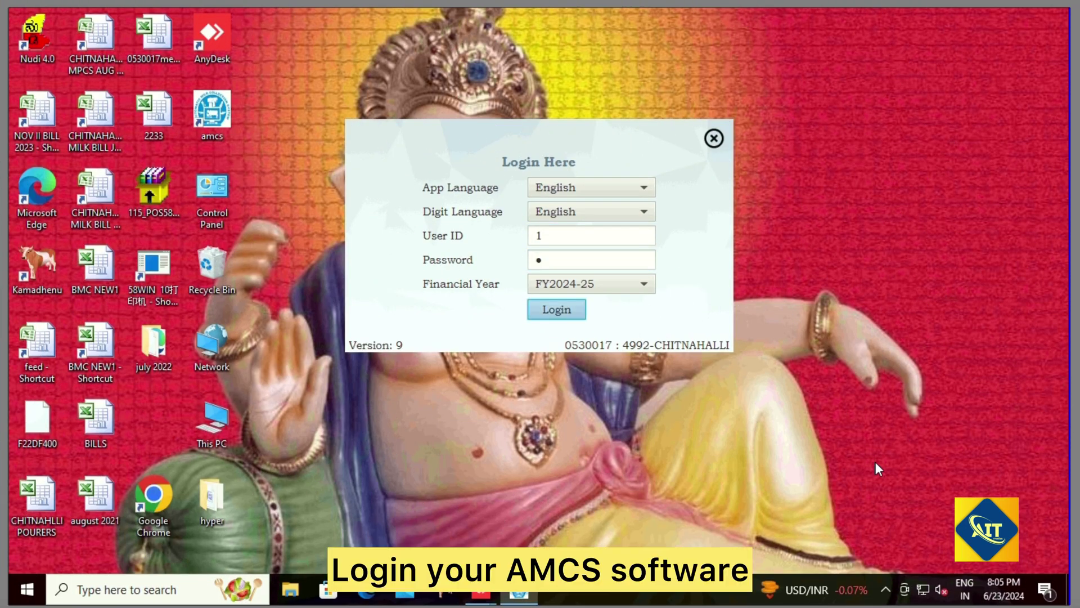
# Step: Submit the login details for financial year FY2024-25
pyautogui.press('Return')
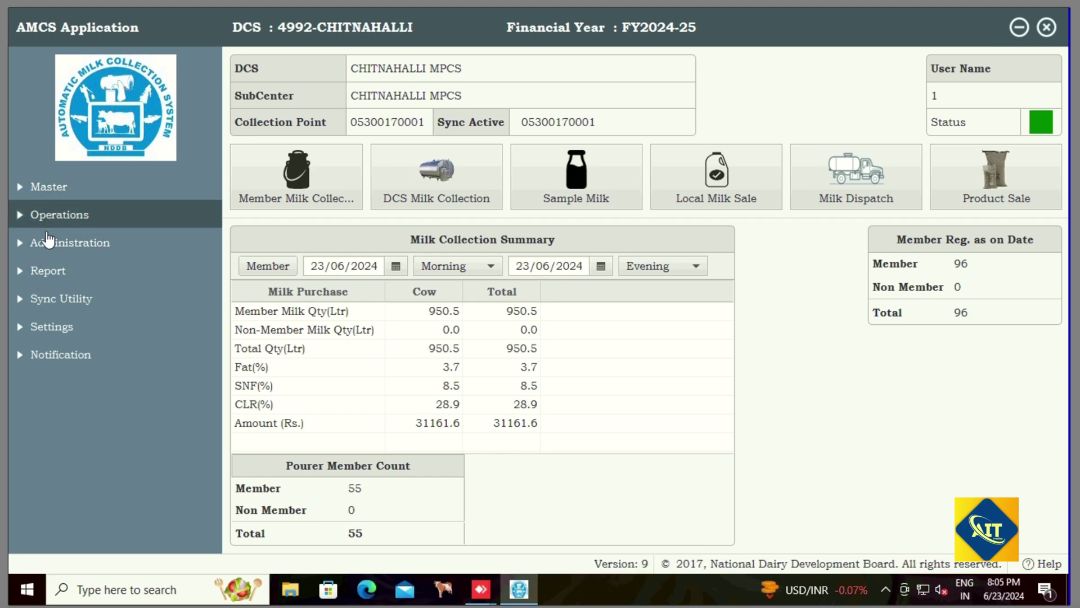
# Step: Go to Administration > Registration > Member/Non-Member and add a new member
pyautogui.click(67, 242)
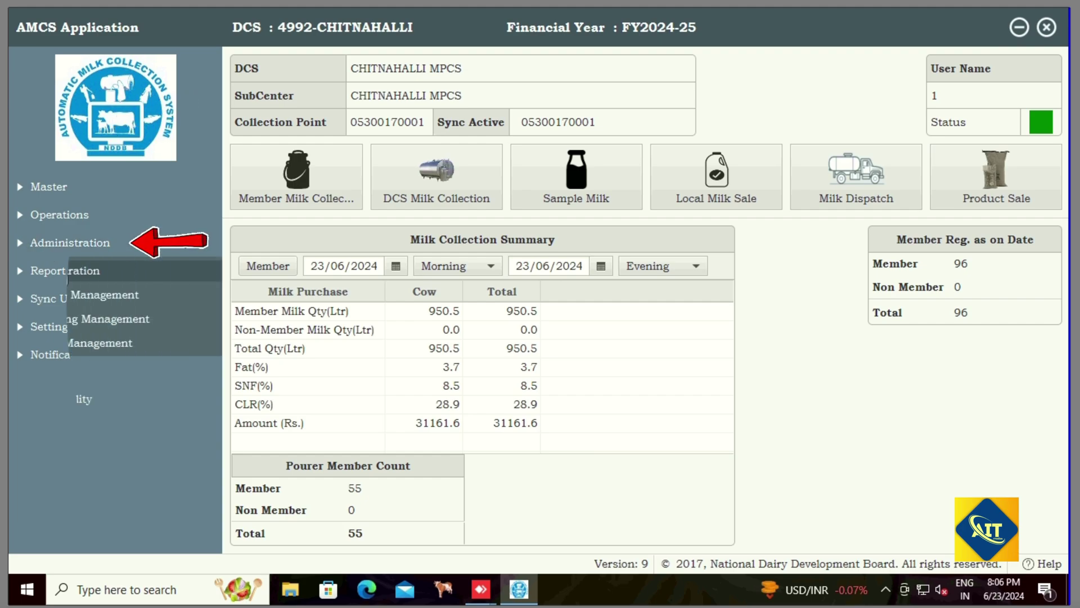
pyautogui.click(59, 270)
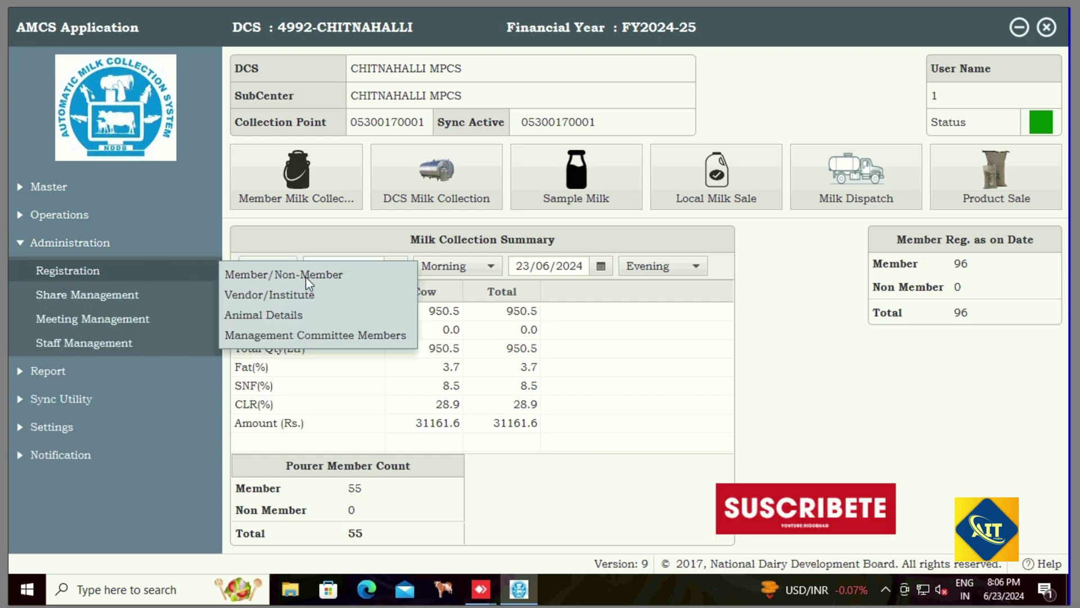
pyautogui.click(344, 277)
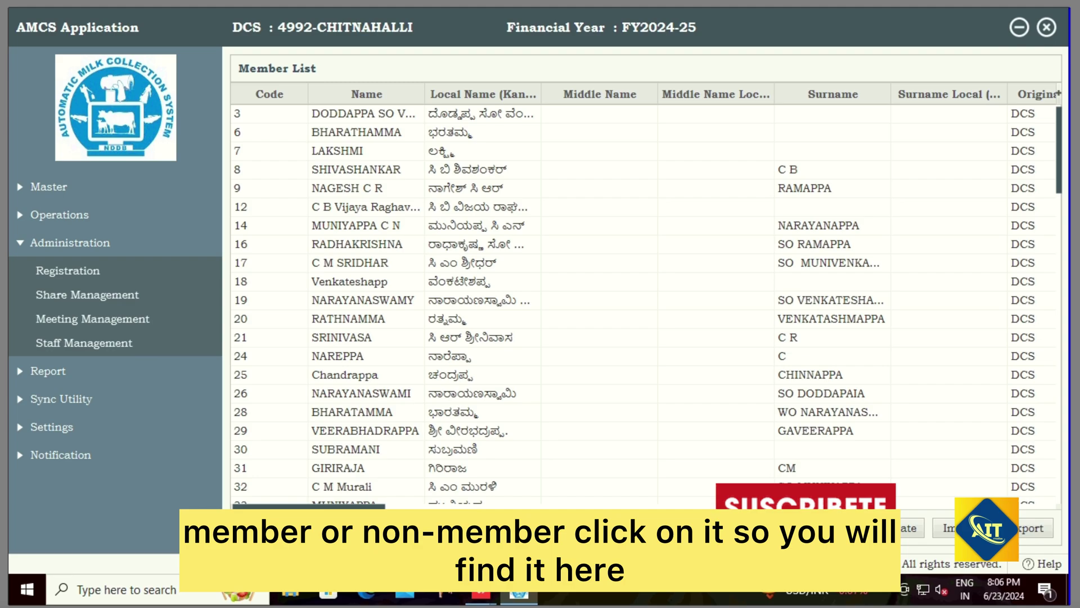
pyautogui.click(267, 529)
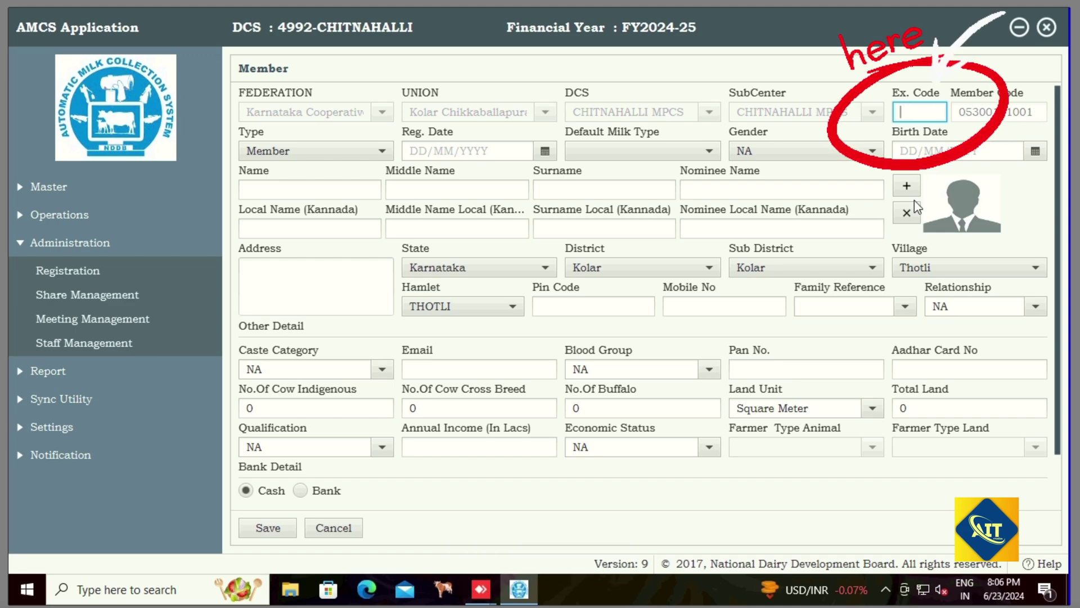
# Step: Enter the member's Ex. Code and keep the type as Member
pyautogui.write('186')
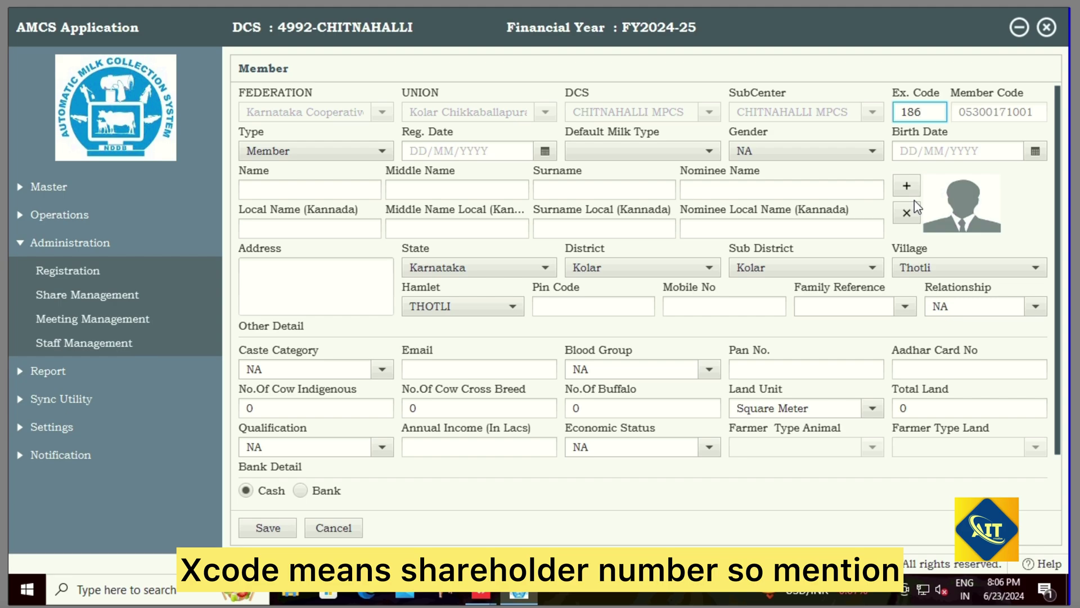
pyautogui.press('Tab')
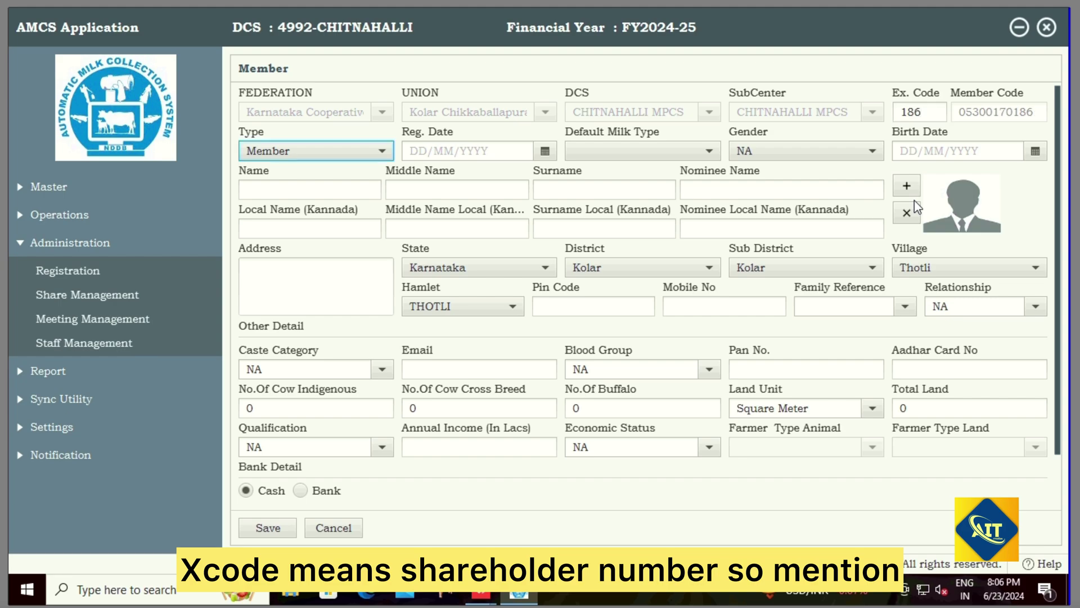
pyautogui.click(350, 150)
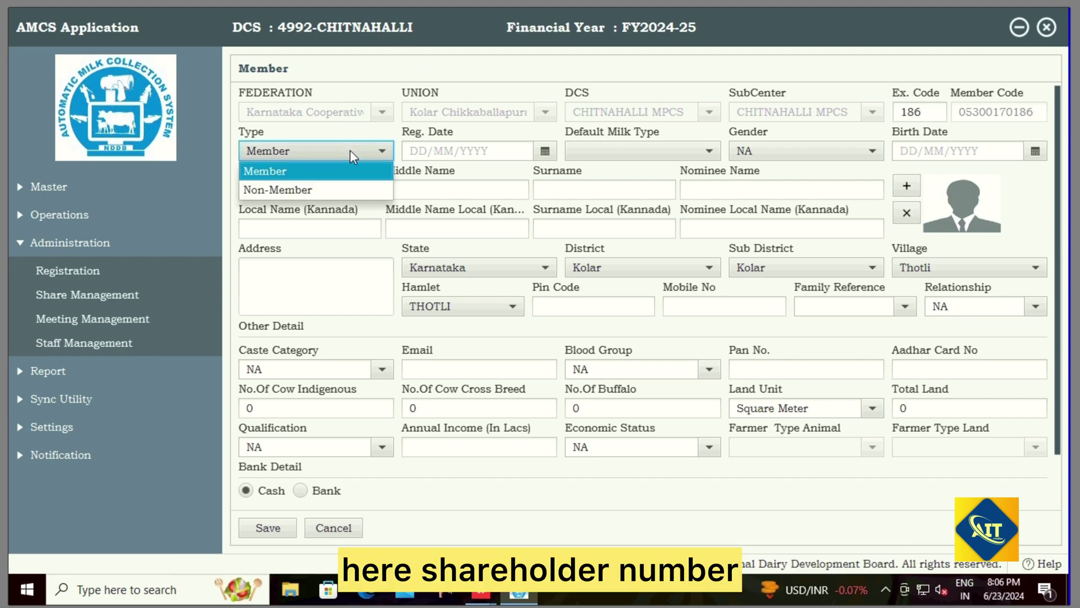
pyautogui.click(308, 172)
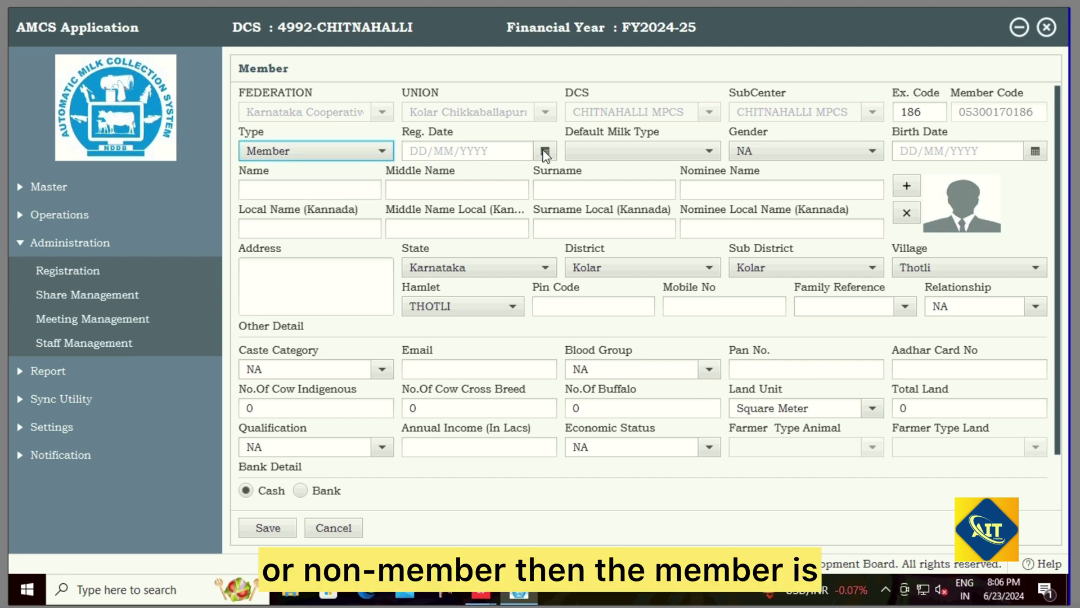
# Step: Set the registration date to 01/01/2024 in the Reg. Date calendar
pyautogui.click(509, 152)
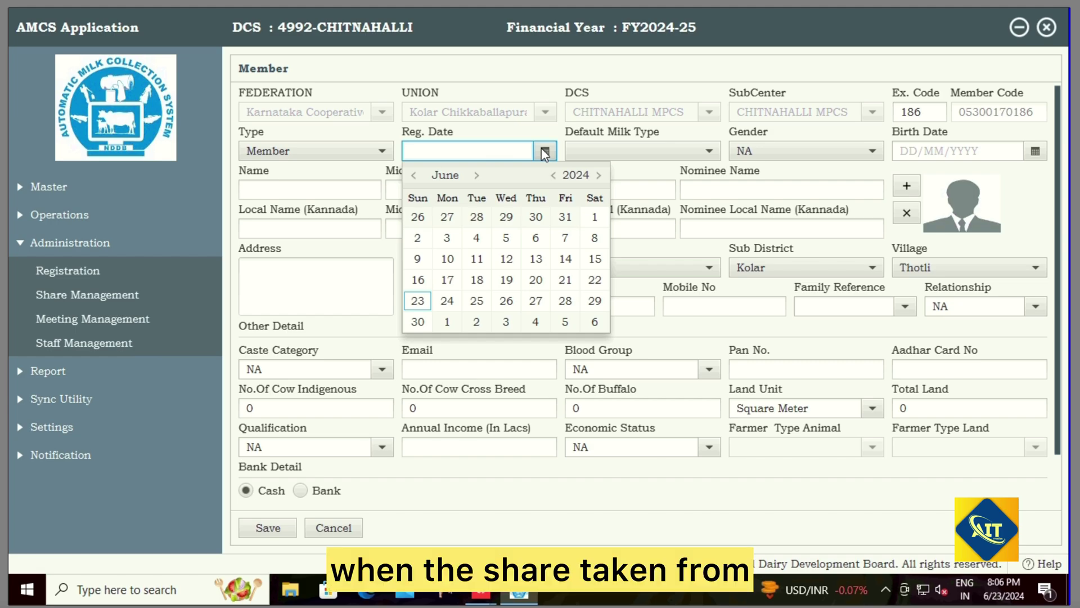
pyautogui.click(414, 176)
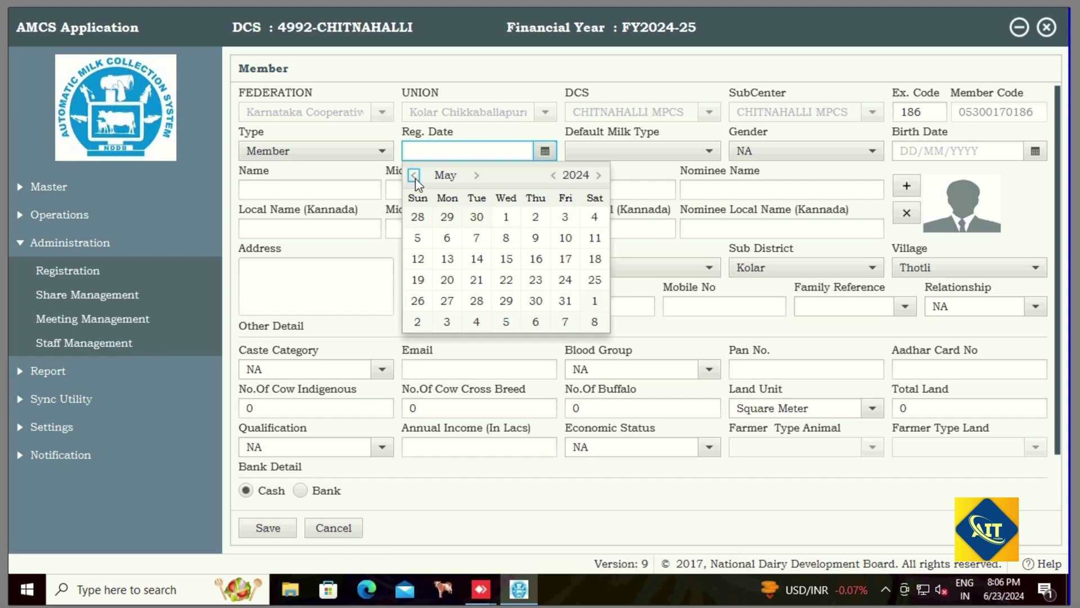
pyautogui.click(414, 176)
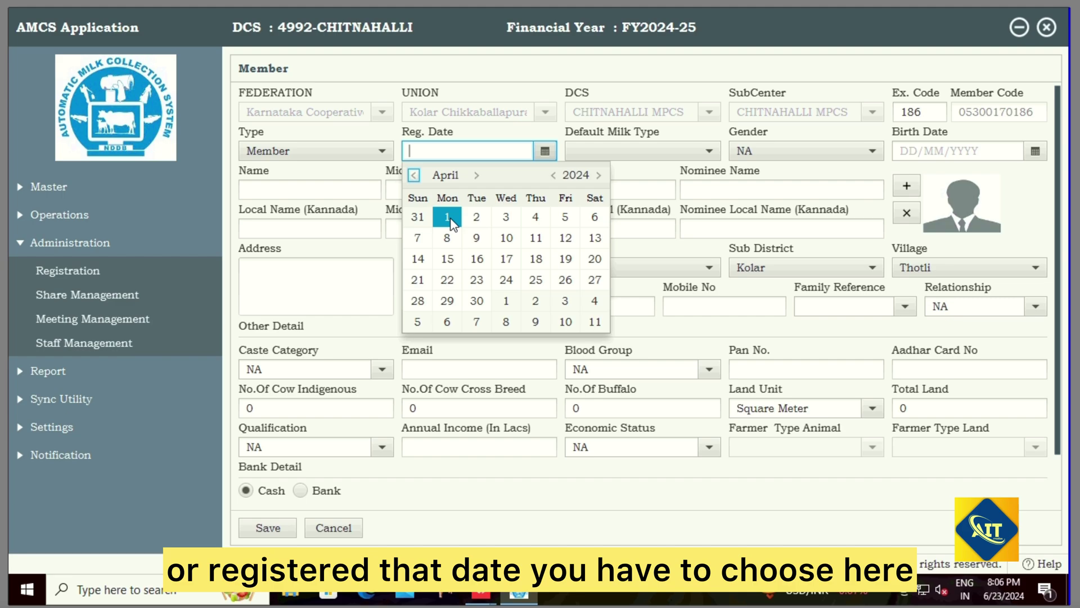
pyautogui.click(414, 175)
pyautogui.click(414, 175)
pyautogui.click(414, 175)
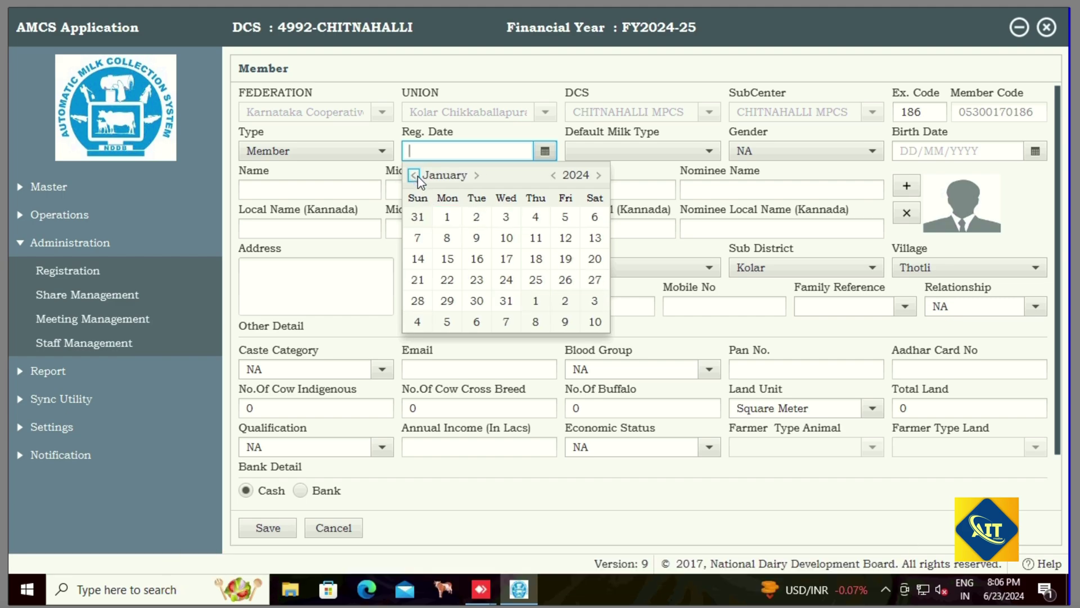
pyautogui.click(447, 218)
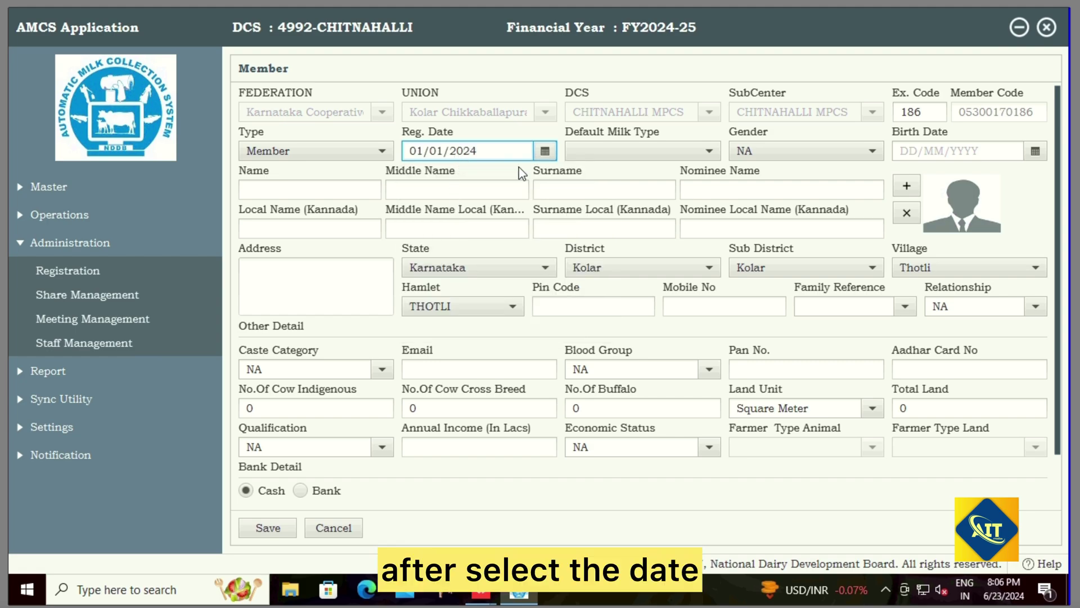
# Step: Choose Cow as the default milk type and Male as the gender
pyautogui.click(631, 151)
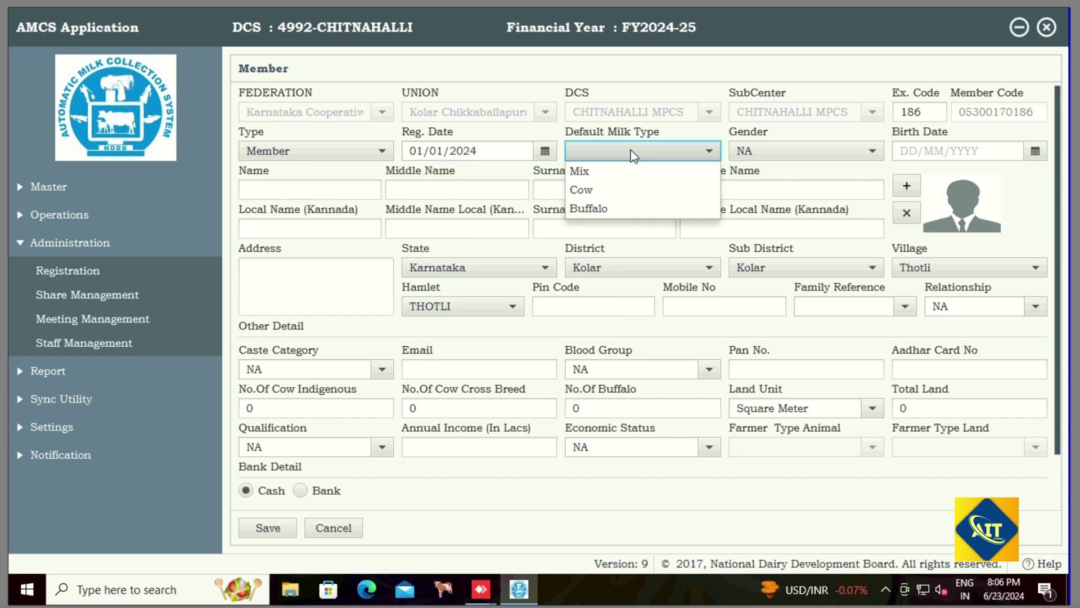
pyautogui.click(626, 192)
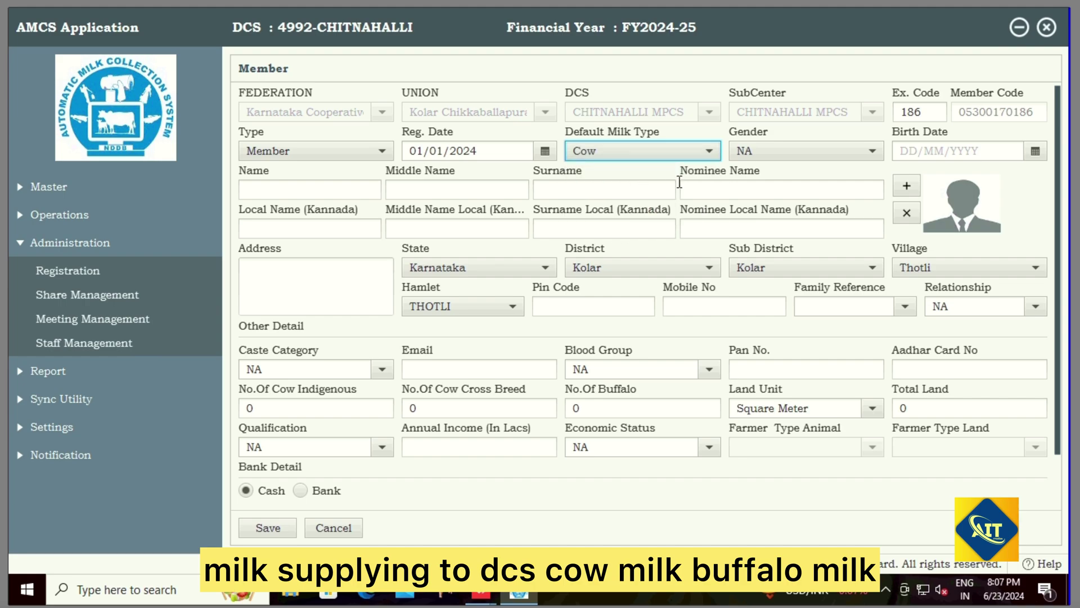
pyautogui.click(760, 155)
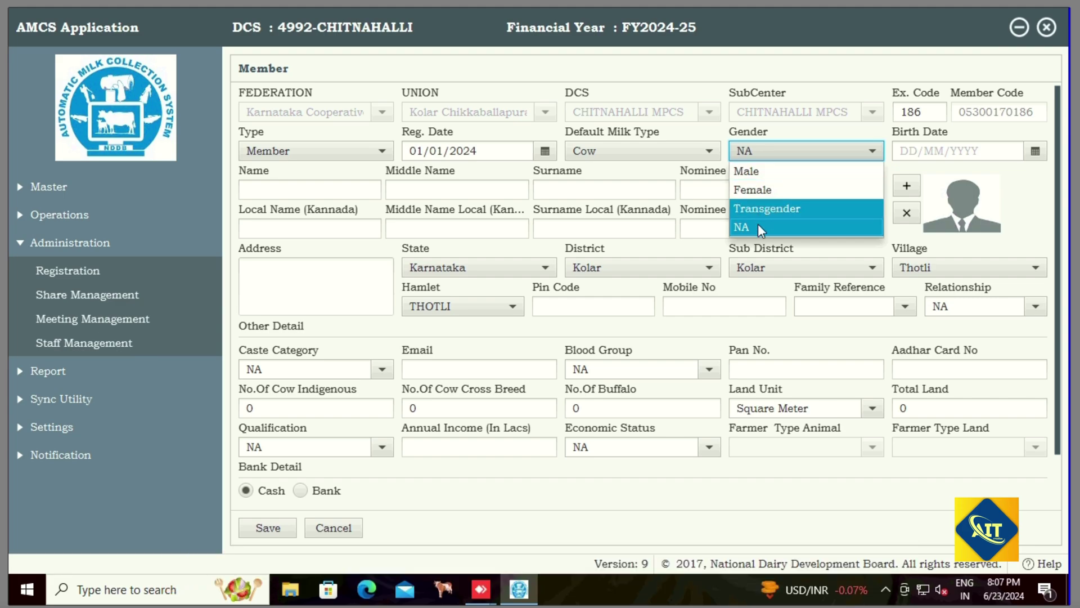
pyautogui.click(753, 172)
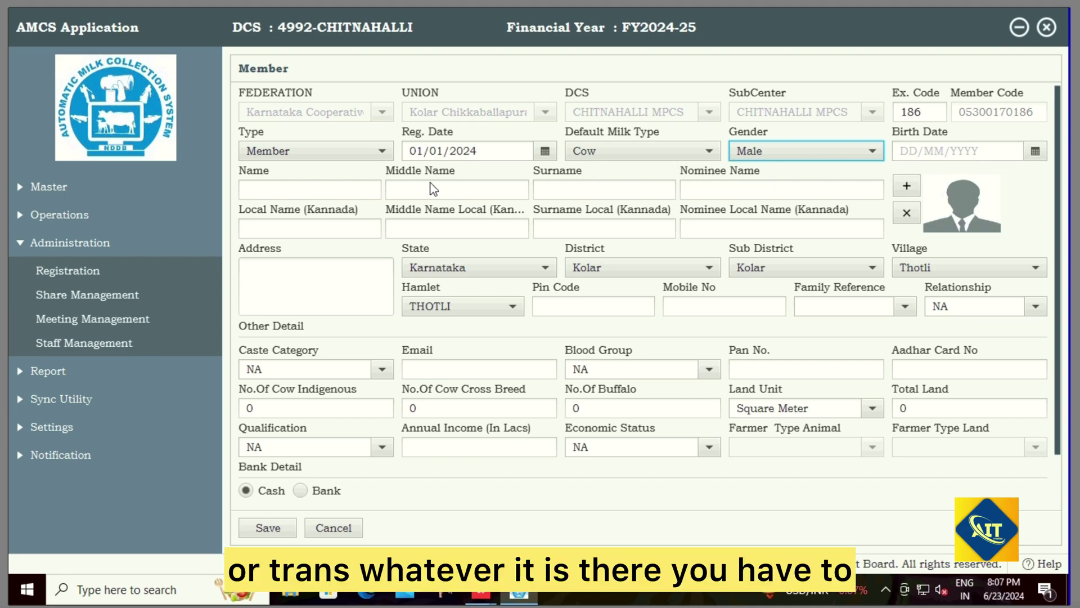
pyautogui.click(293, 190)
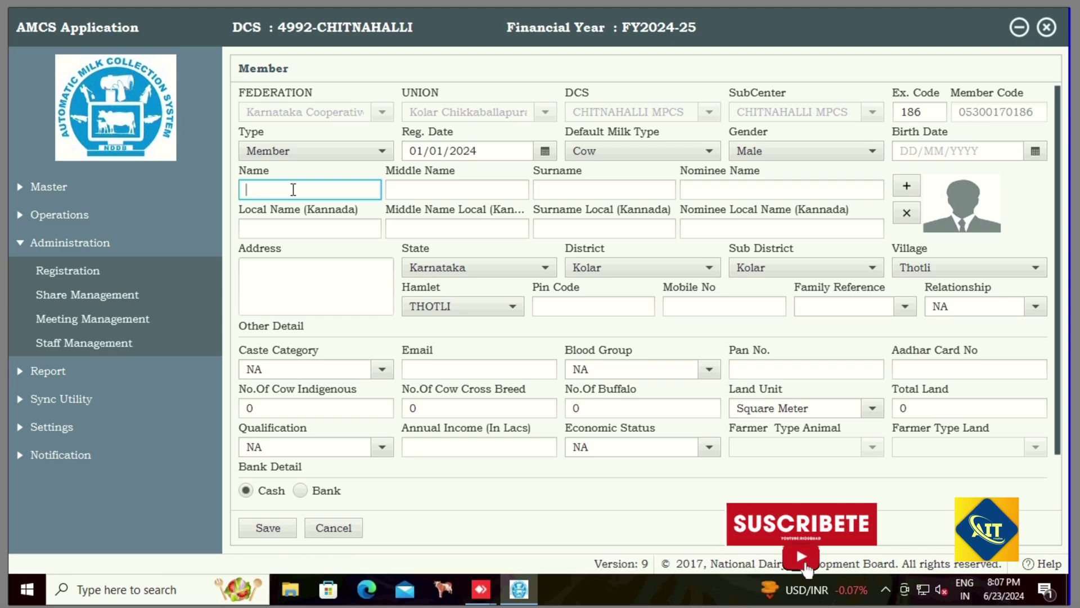
# Step: Enter the member's first name and surname
pyautogui.write('S')
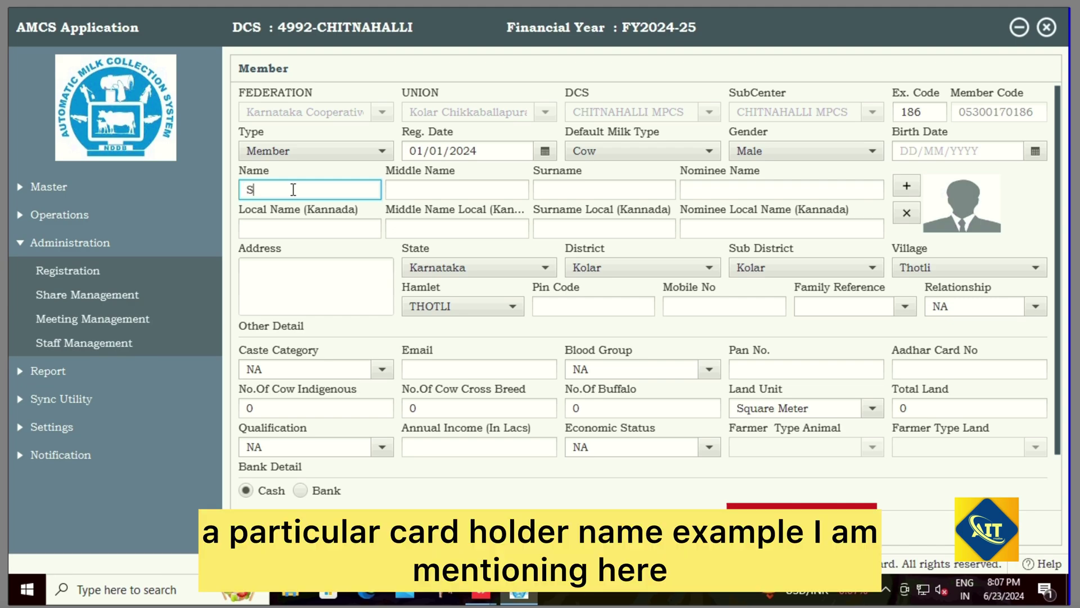
pyautogui.write('UNIL')
pyautogui.press('Tab')
pyautogui.press('Tab')
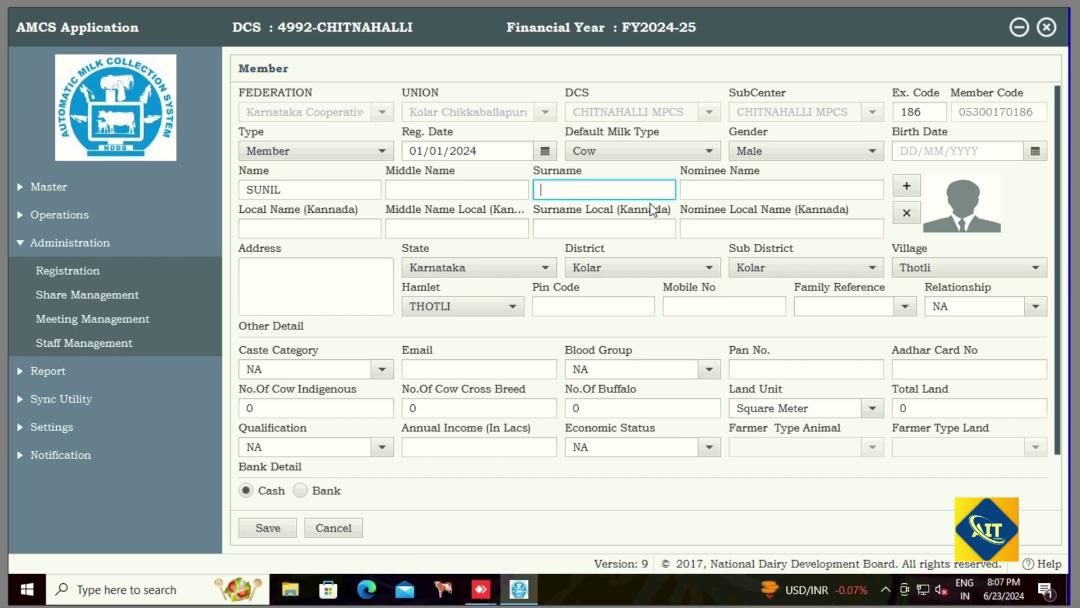
pyautogui.write('C')
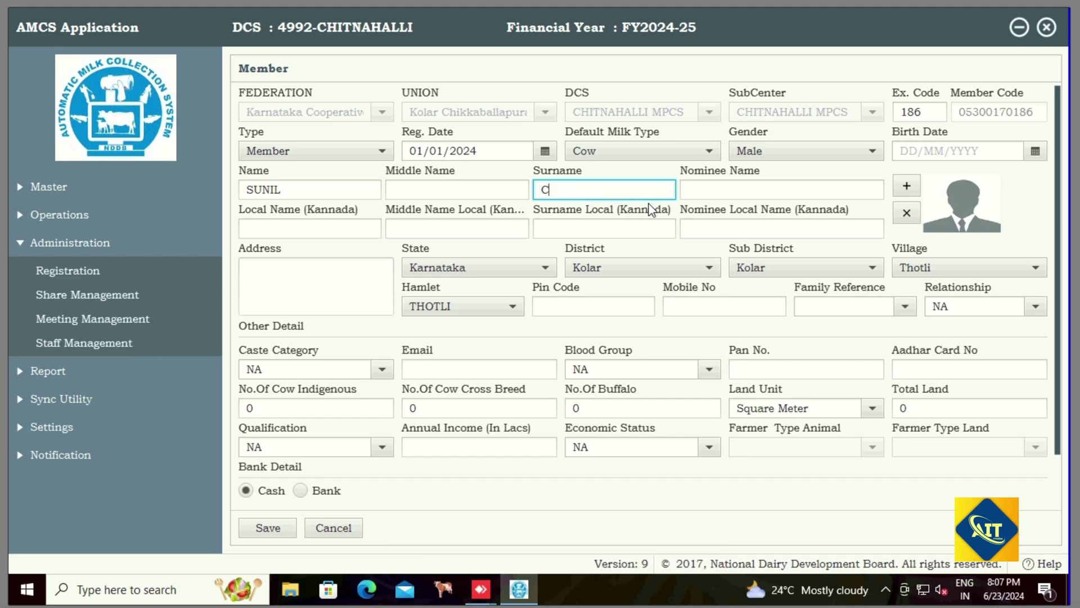
pyautogui.write(' N')
pyautogui.press('Tab')
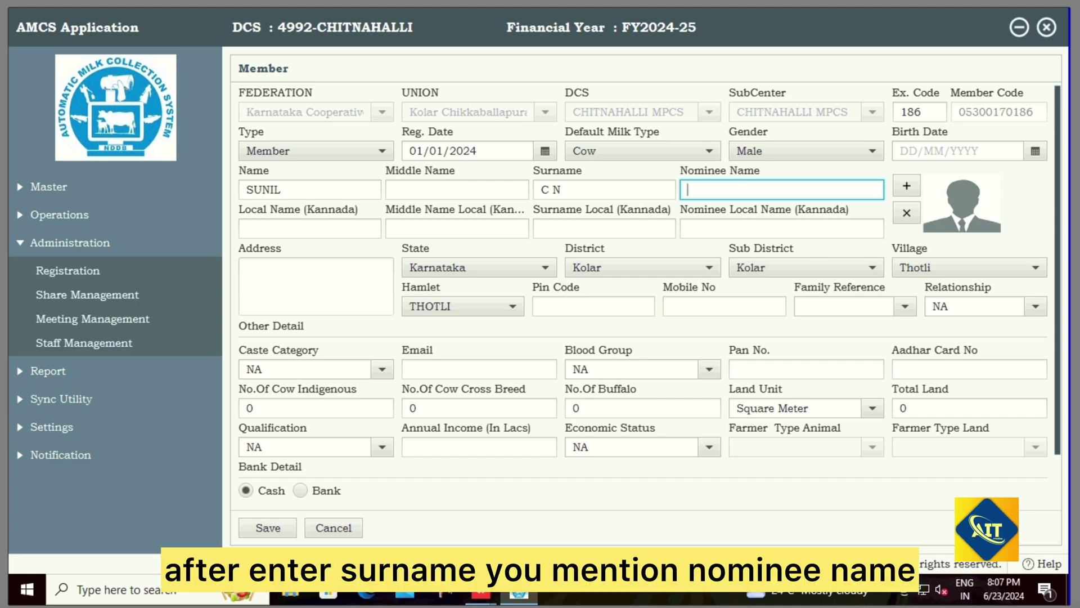
# Step: Enter the nominee's name, correcting a mistyped entry
pyautogui.write('RAVI')
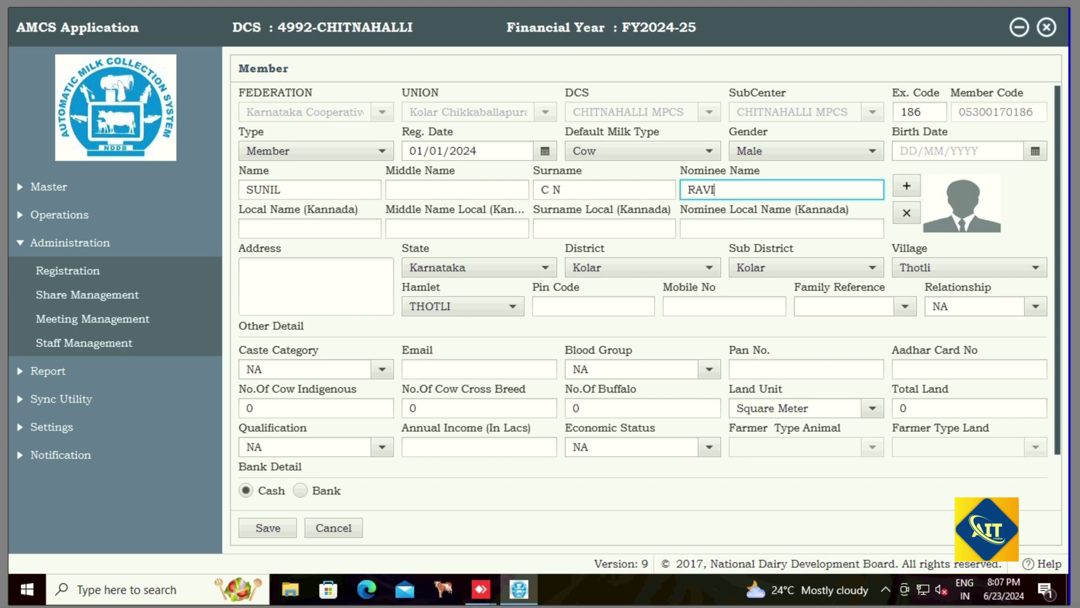
pyautogui.press('BackSpace')
pyautogui.press('BackSpace')
pyautogui.press('BackSpace')
pyautogui.press('BackSpace')
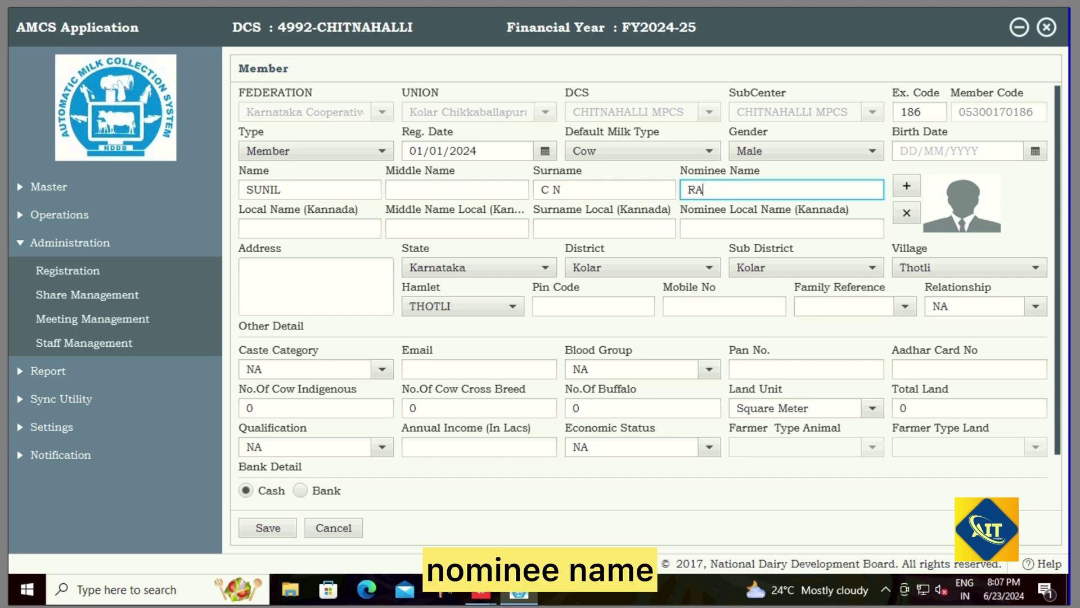
pyautogui.write('NARAYANSWAMY')
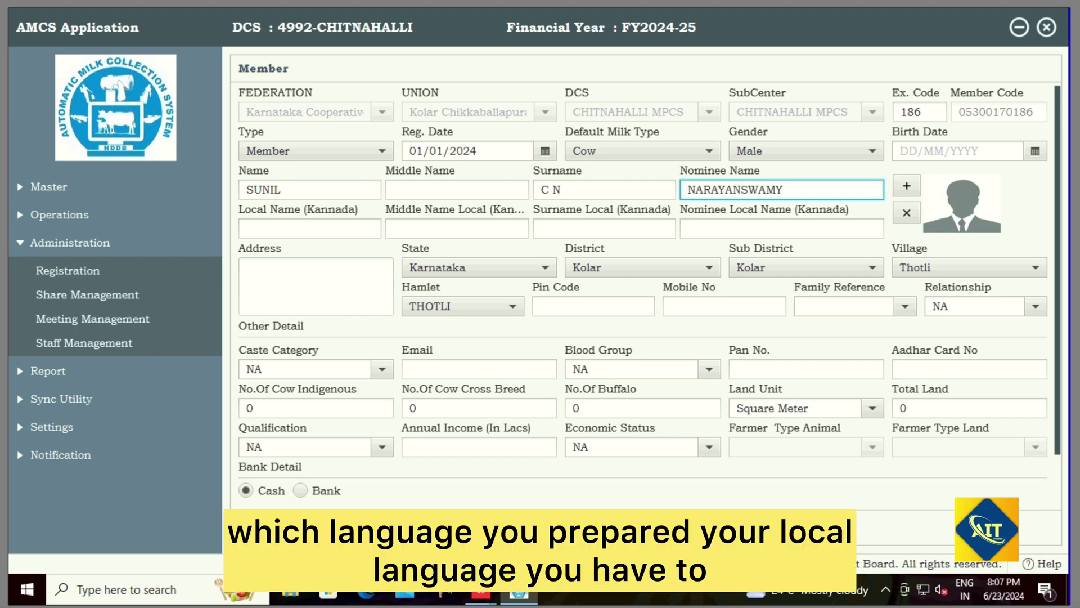
pyautogui.doubleClick(294, 194)
pyautogui.hotkey('ctrl', 'c')
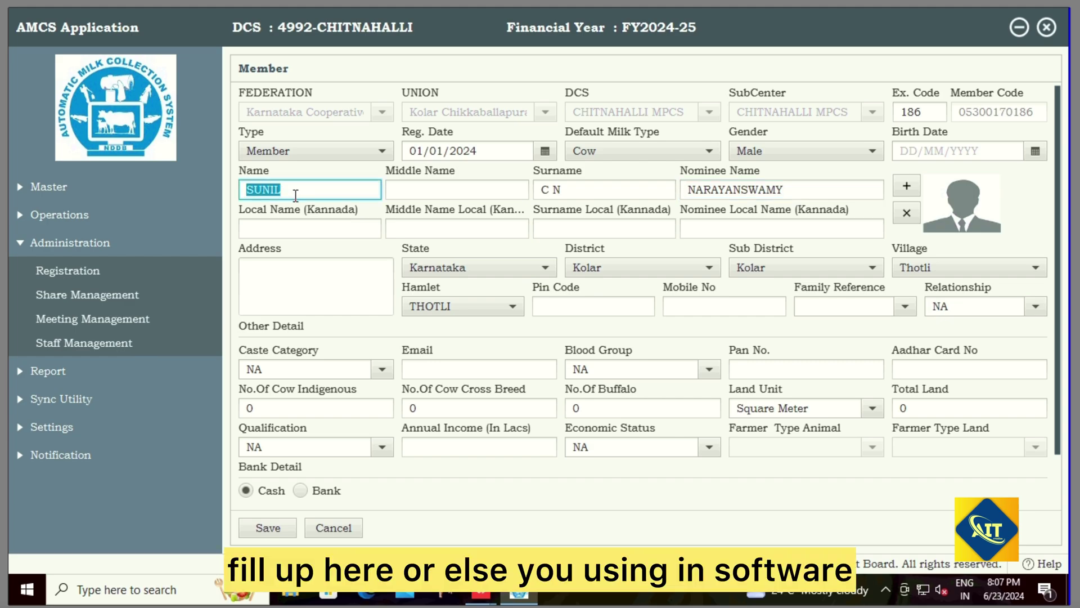
# Step: Copy the name, surname and nominee name into their Local (Kannada) fields
pyautogui.click(282, 228)
pyautogui.hotkey('ctrl', 'v')
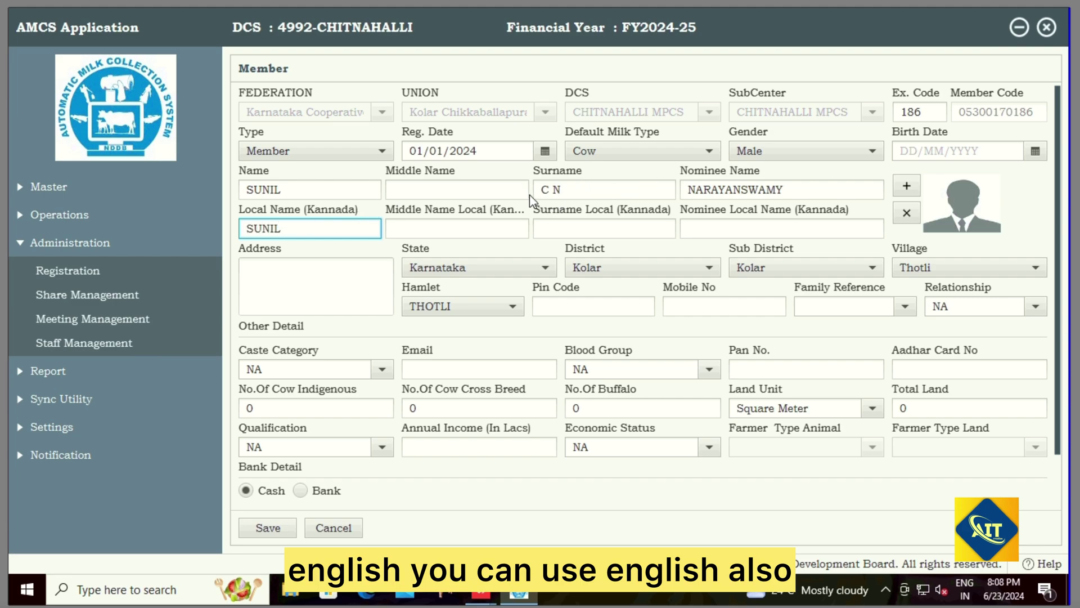
pyautogui.doubleClick(581, 189)
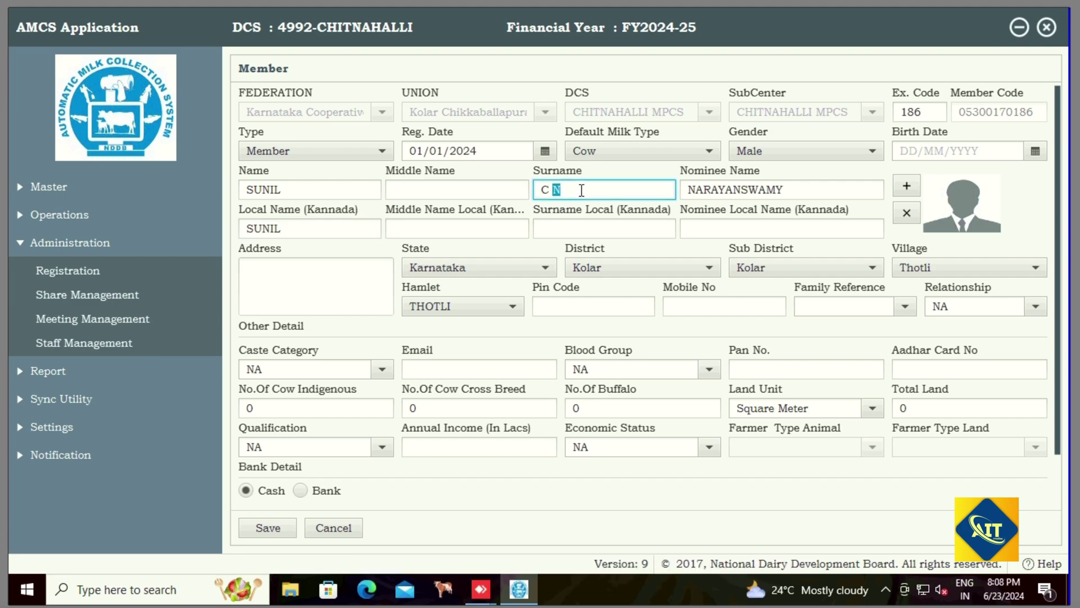
pyautogui.hotkey('ctrl', 'a')
pyautogui.hotkey('ctrl', 'c')
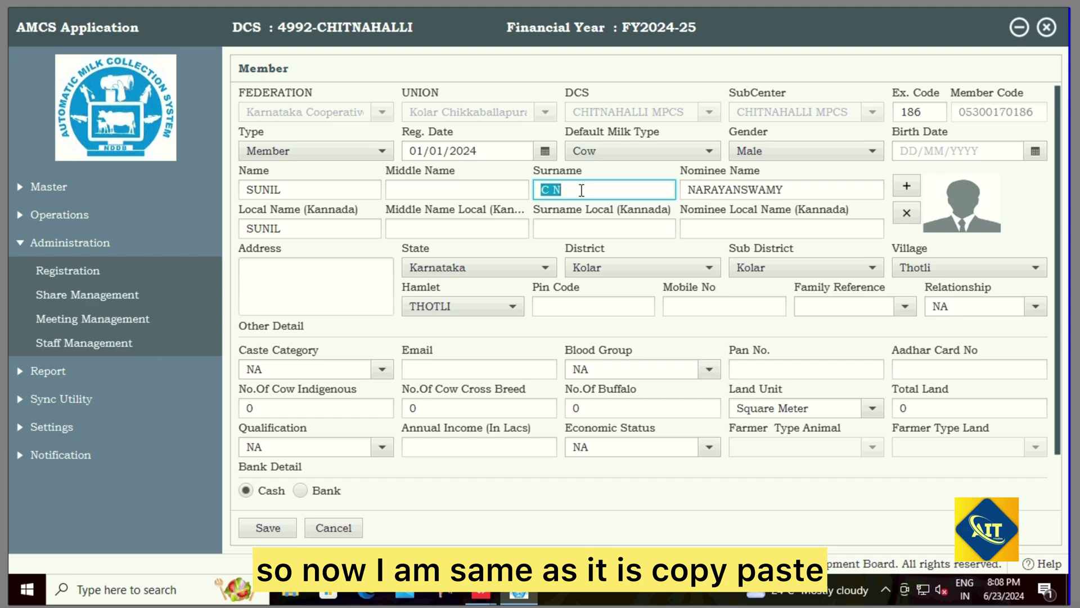
pyautogui.click(585, 230)
pyautogui.hotkey('ctrl', 'v')
pyautogui.moveTo(783, 190); pyautogui.dragTo(663, 188)
pyautogui.hotkey('ctrl', 'c')
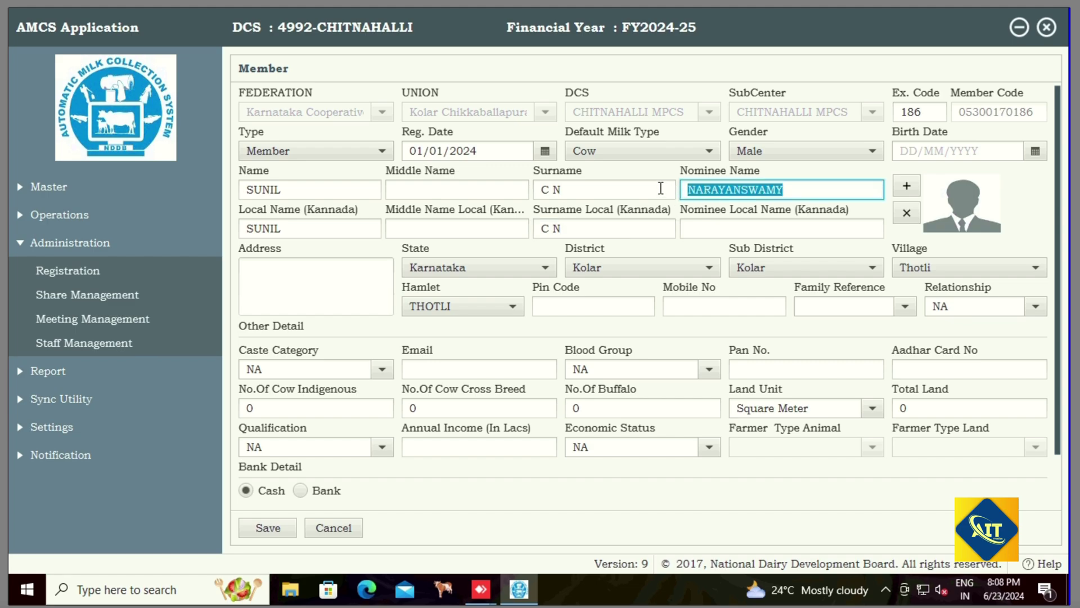
pyautogui.click(732, 228)
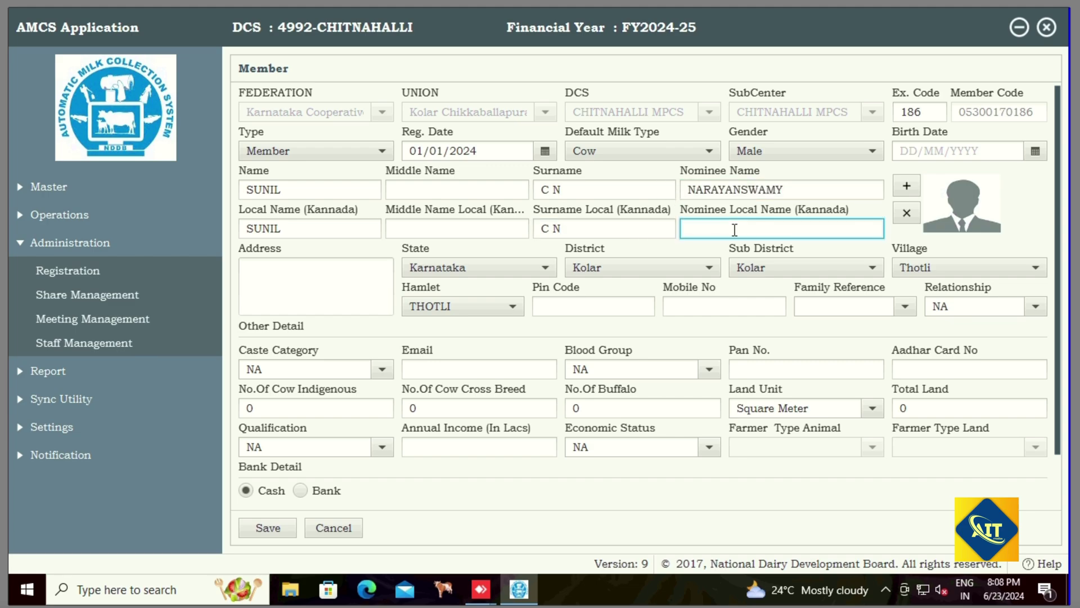
pyautogui.hotkey('ctrl', 'v')
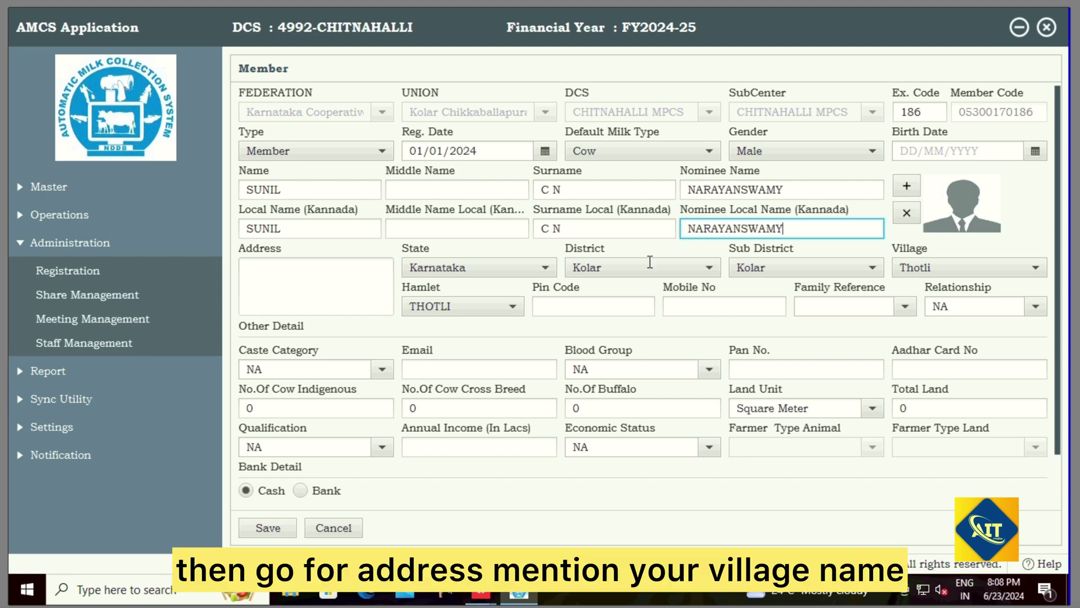
# Step: Enter the member's village, district and state in the Address field
pyautogui.click(301, 274)
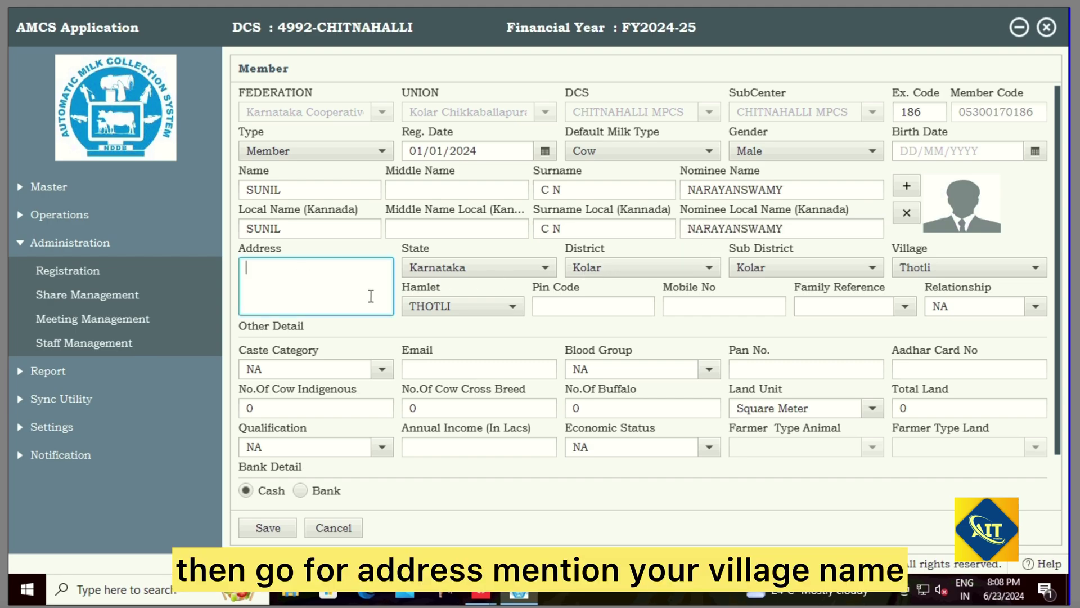
pyautogui.write('CHITNAHALLI')
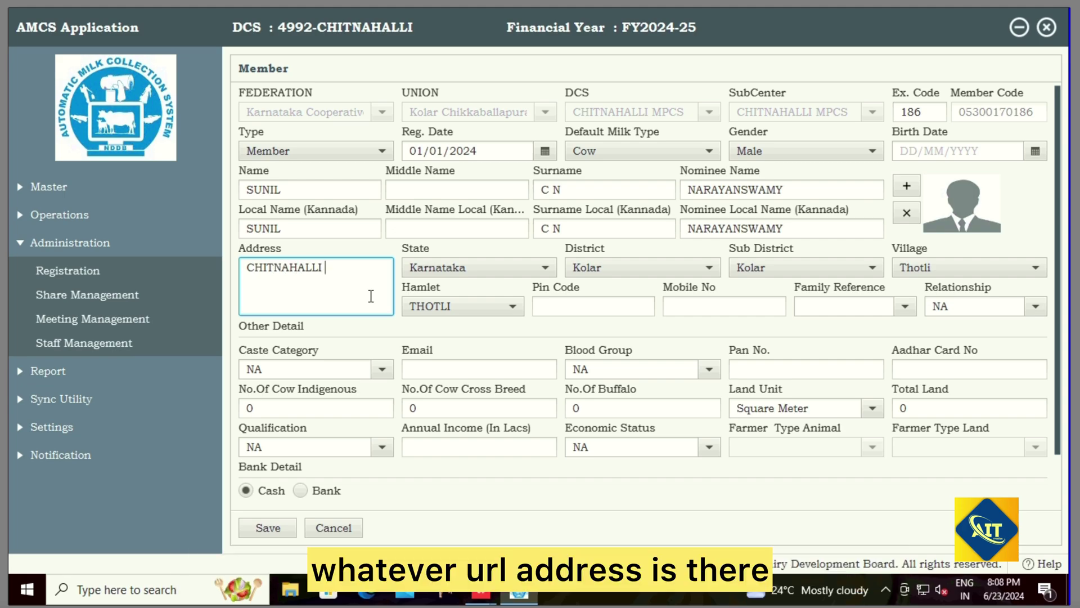
pyautogui.write(' KOLAR ')
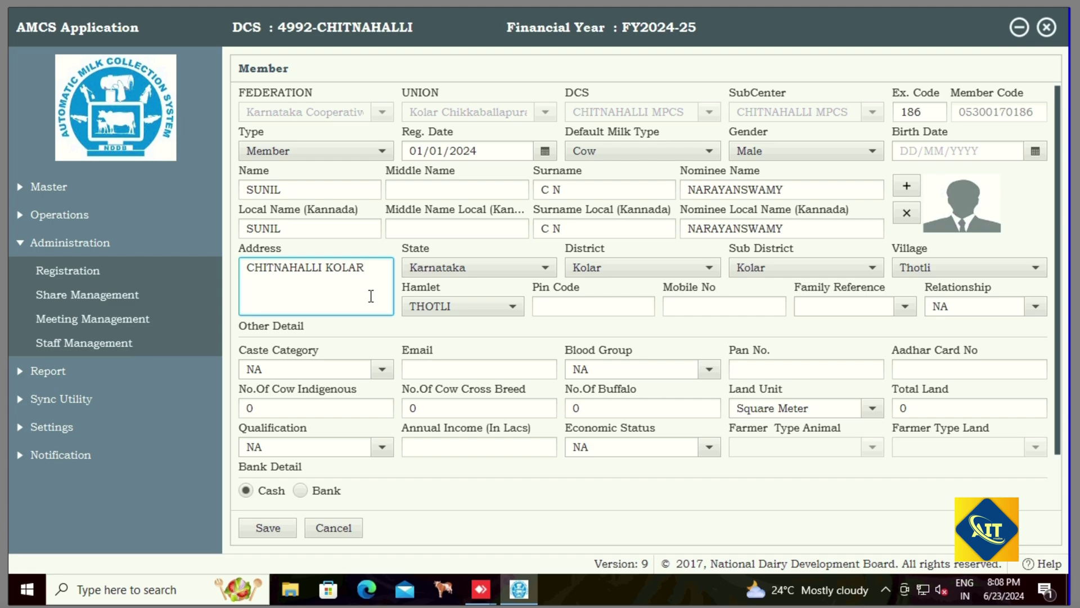
pyautogui.write('KAR')
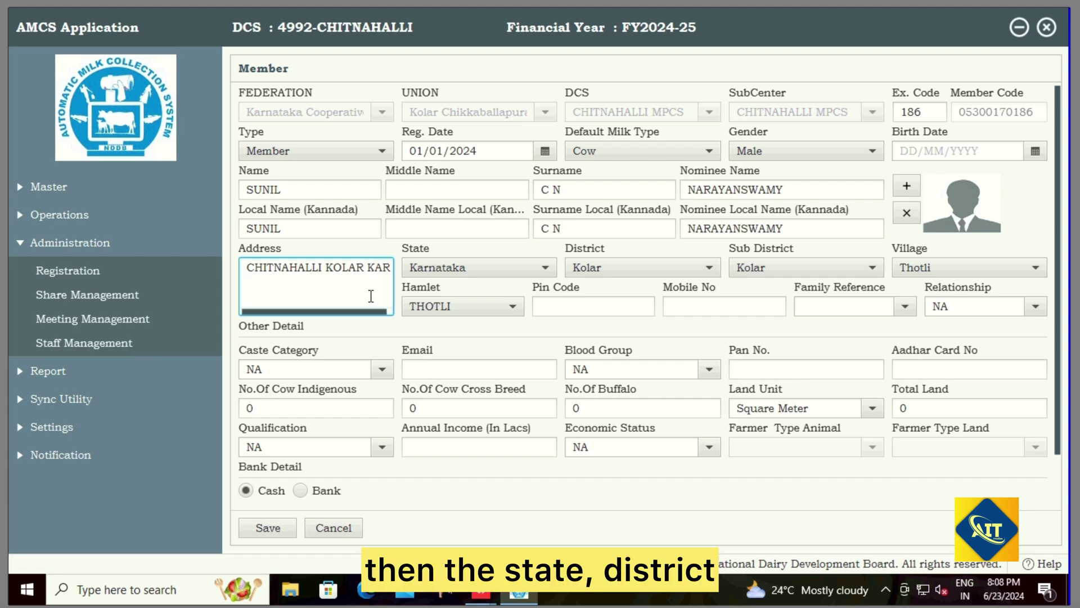
pyautogui.write('NATAKA')
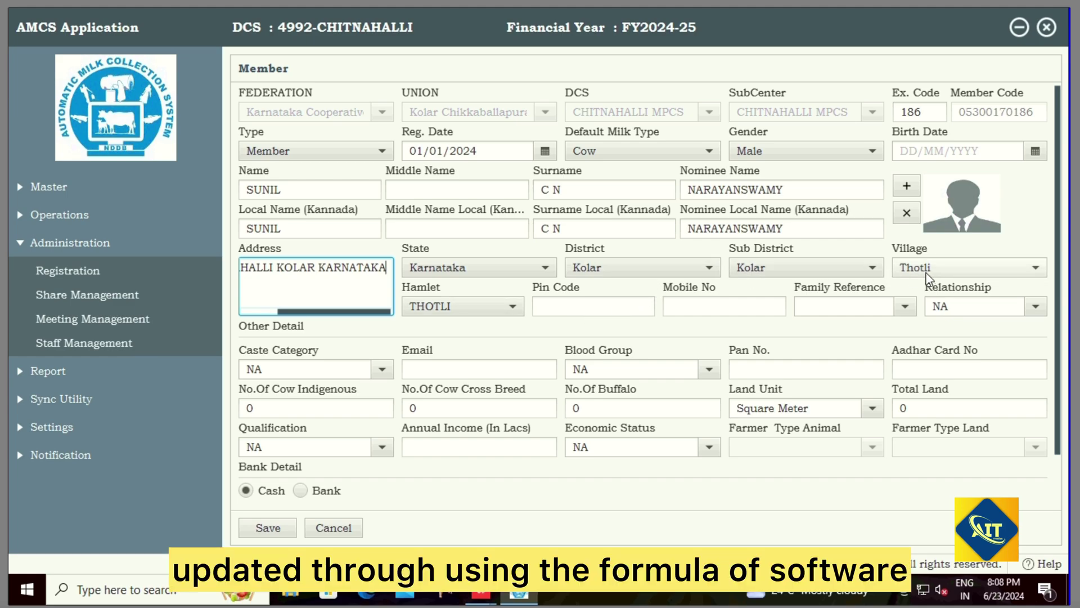
# Step: Fill in the member's pin code and mobile number
pyautogui.click(572, 304)
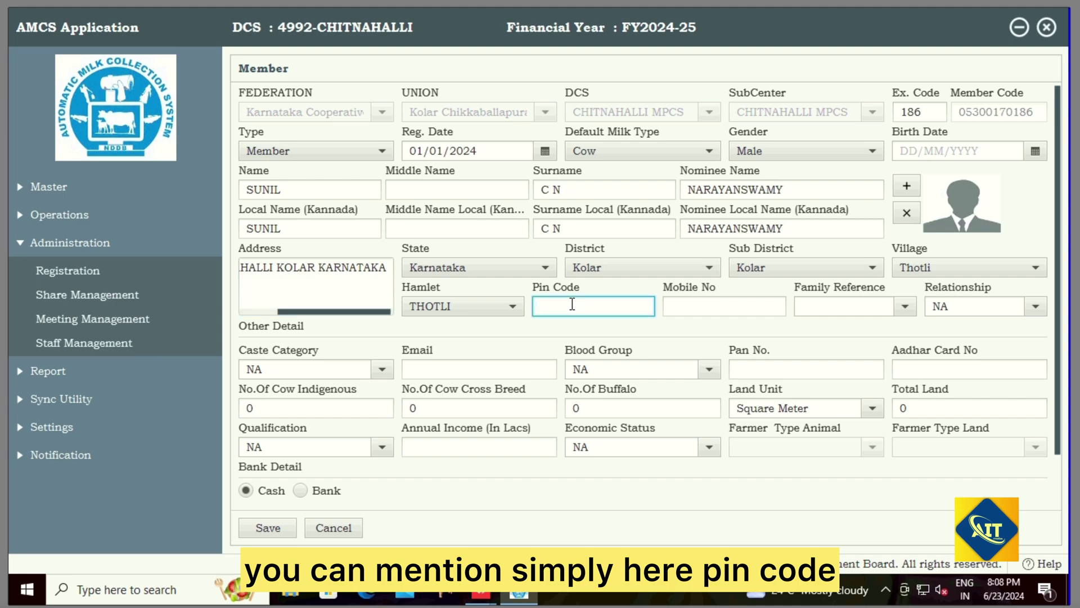
pyautogui.write('563101')
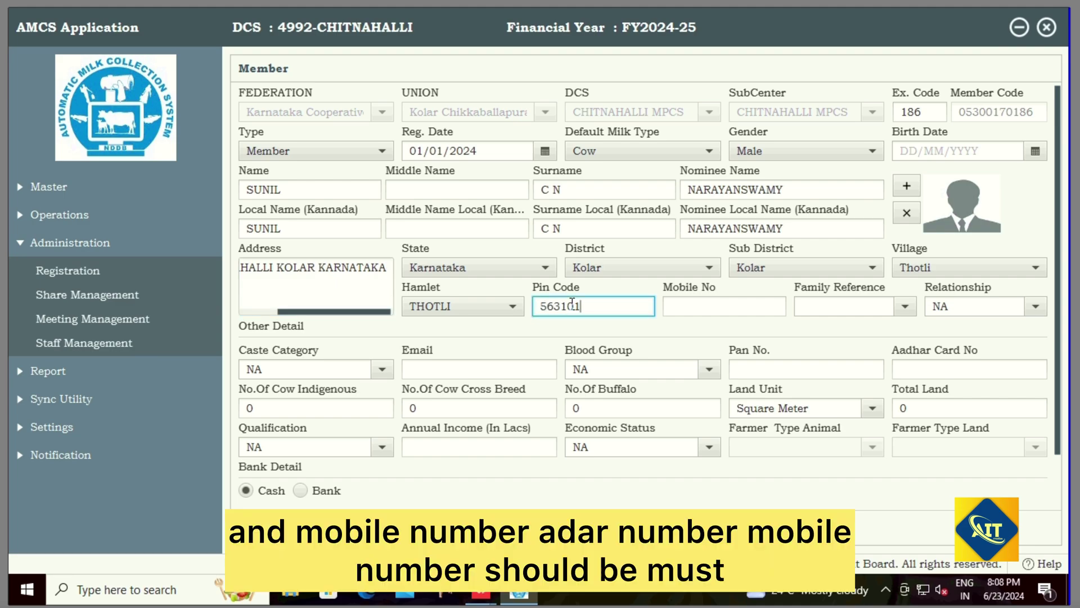
pyautogui.press('Tab')
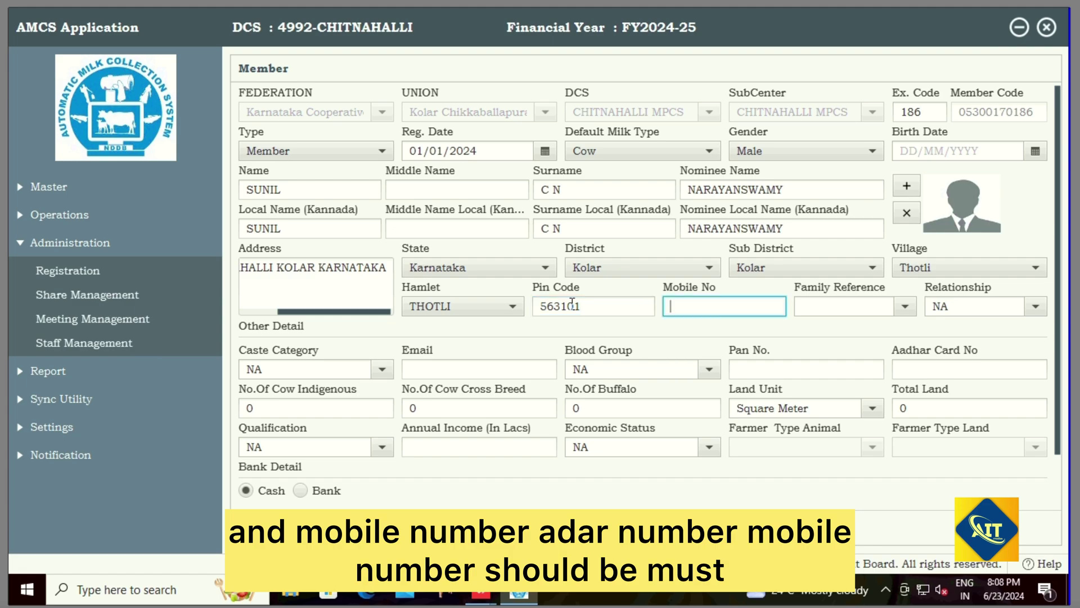
pyautogui.write('9')
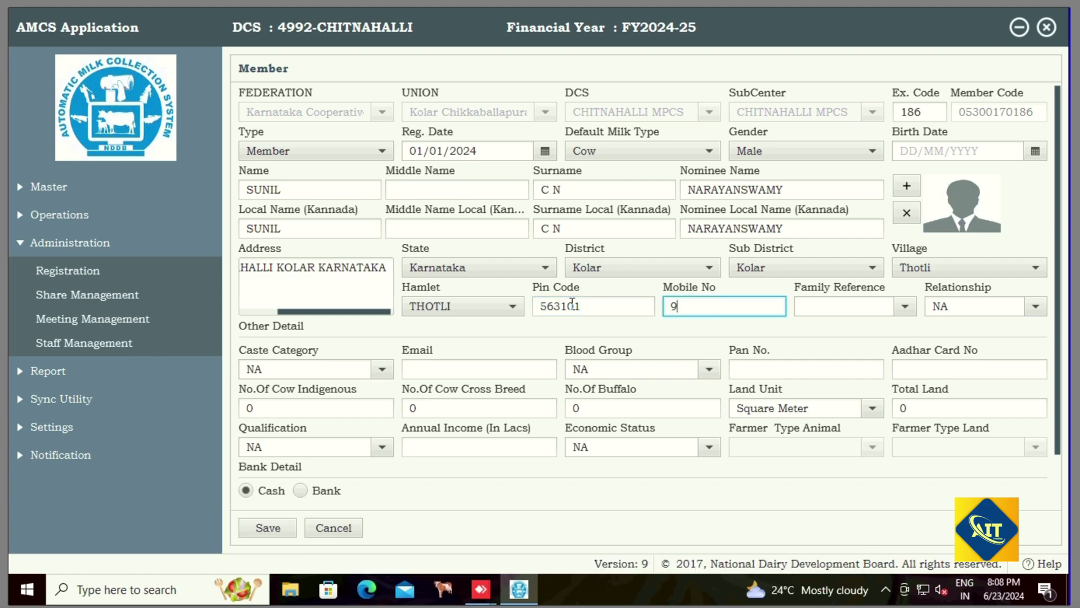
pyautogui.write('99999999')
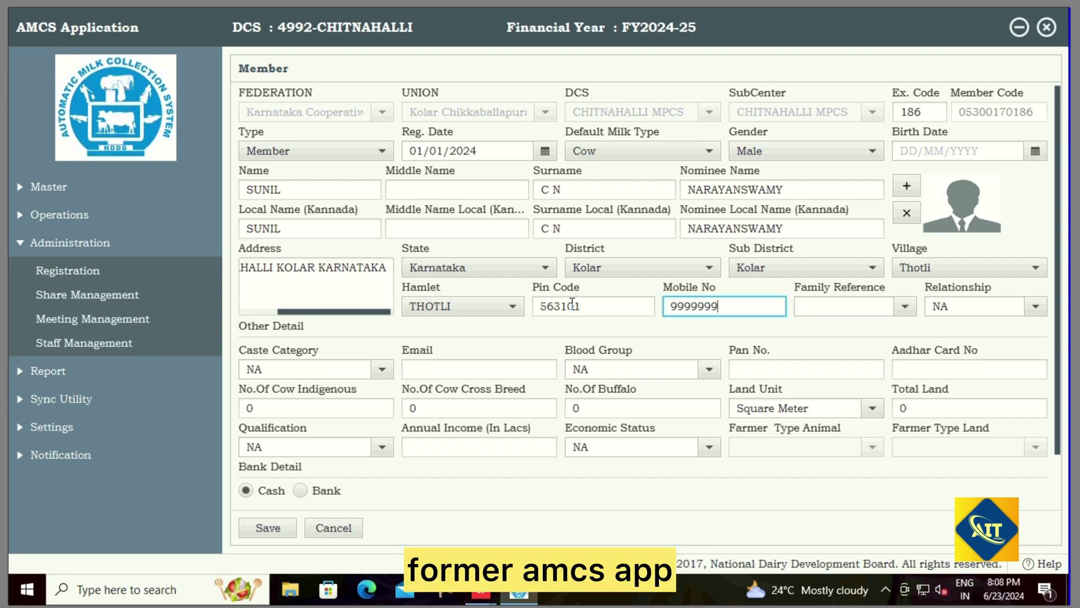
pyautogui.write('9')
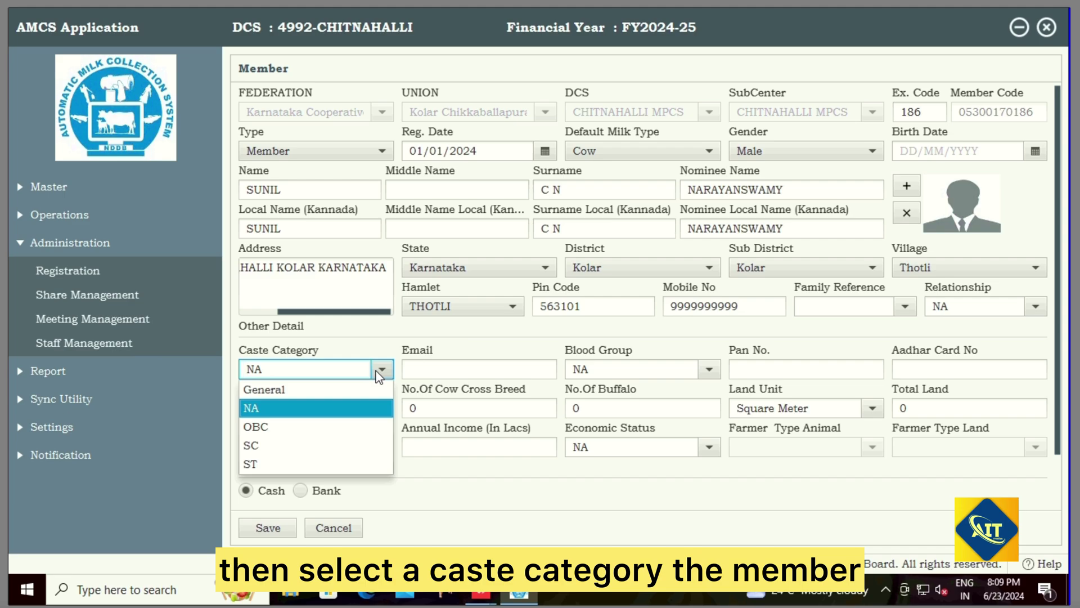
# Step: Set caste category SC, keep blood group NA, and enter the Aadhaar card number
pyautogui.click(272, 449)
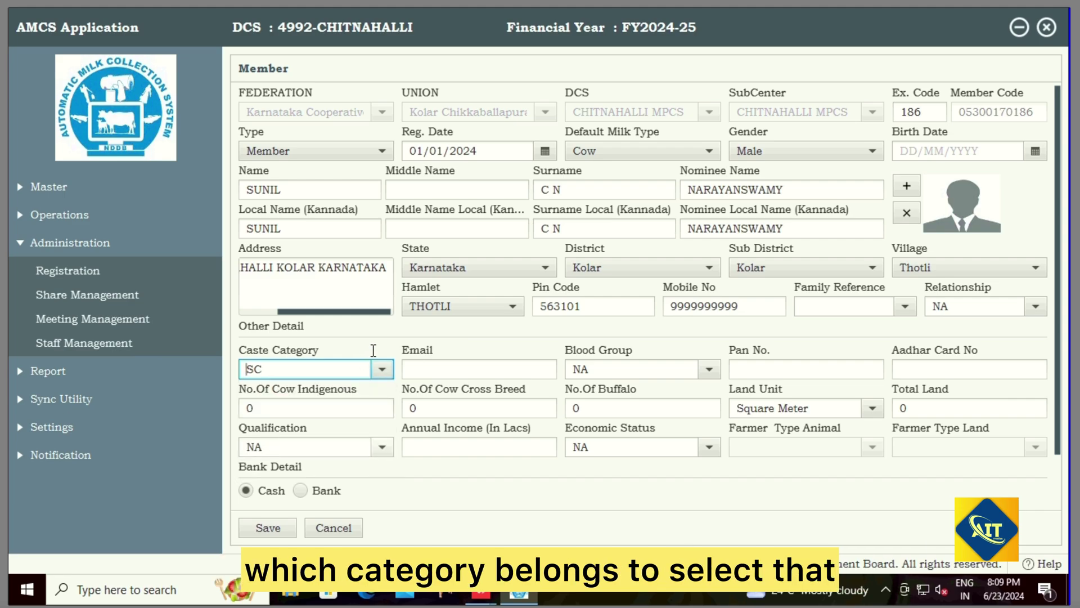
pyautogui.click(710, 369)
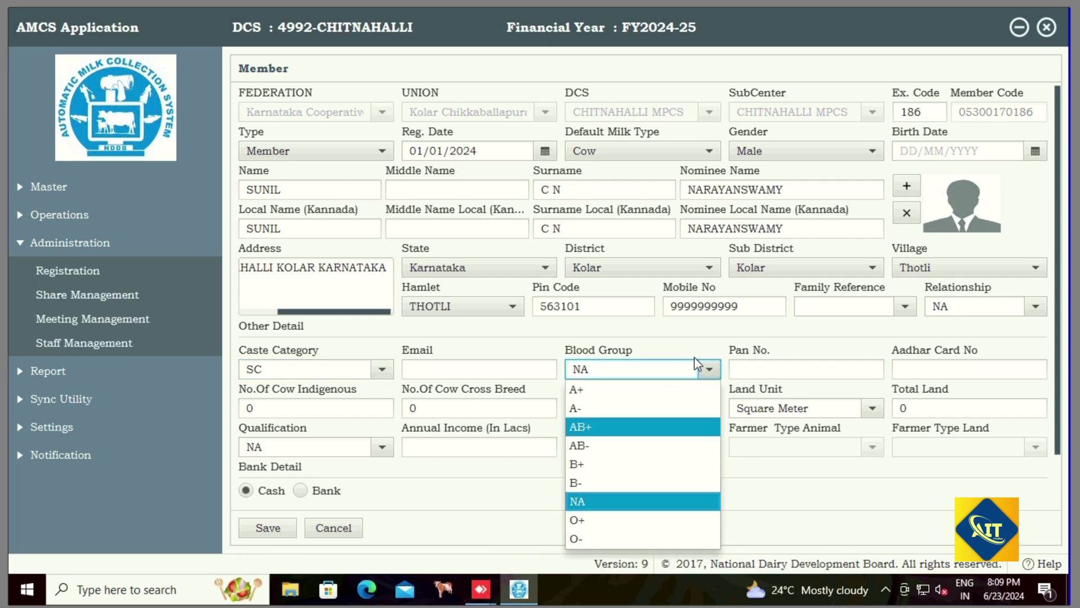
pyautogui.click(711, 370)
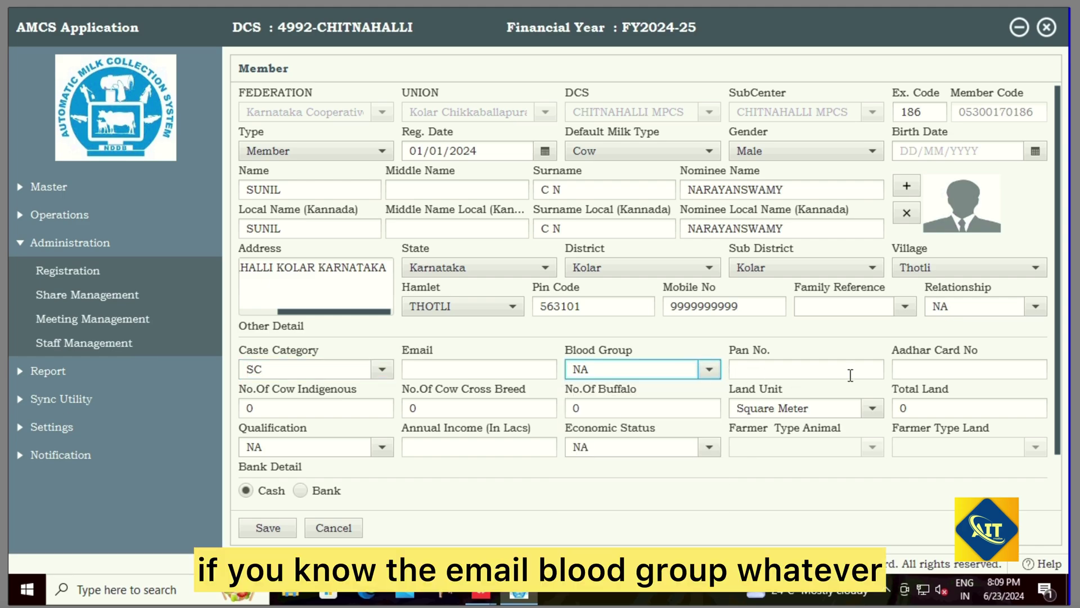
pyautogui.click(908, 369)
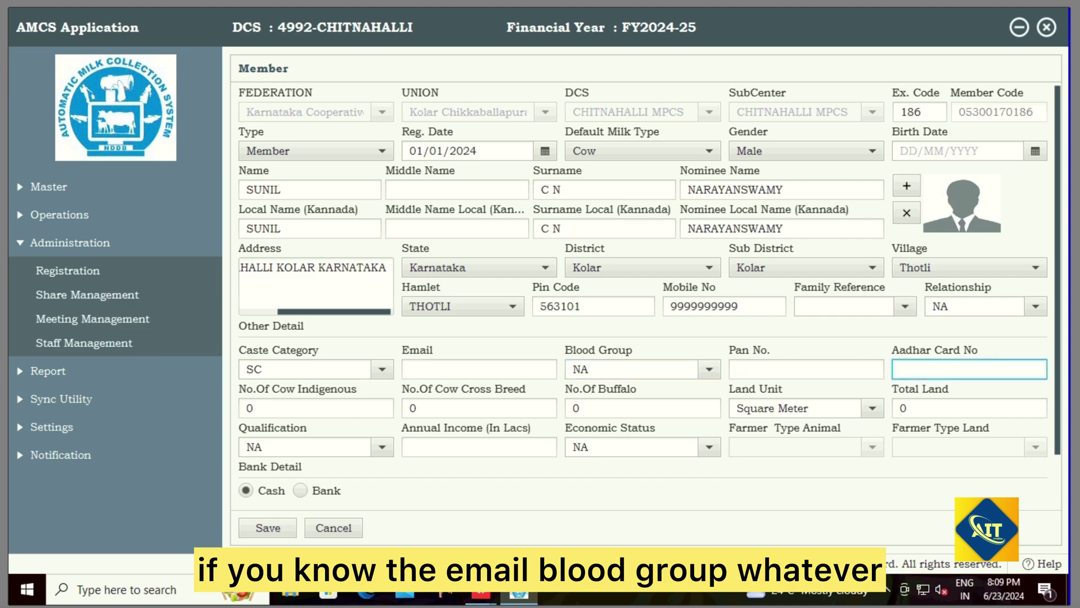
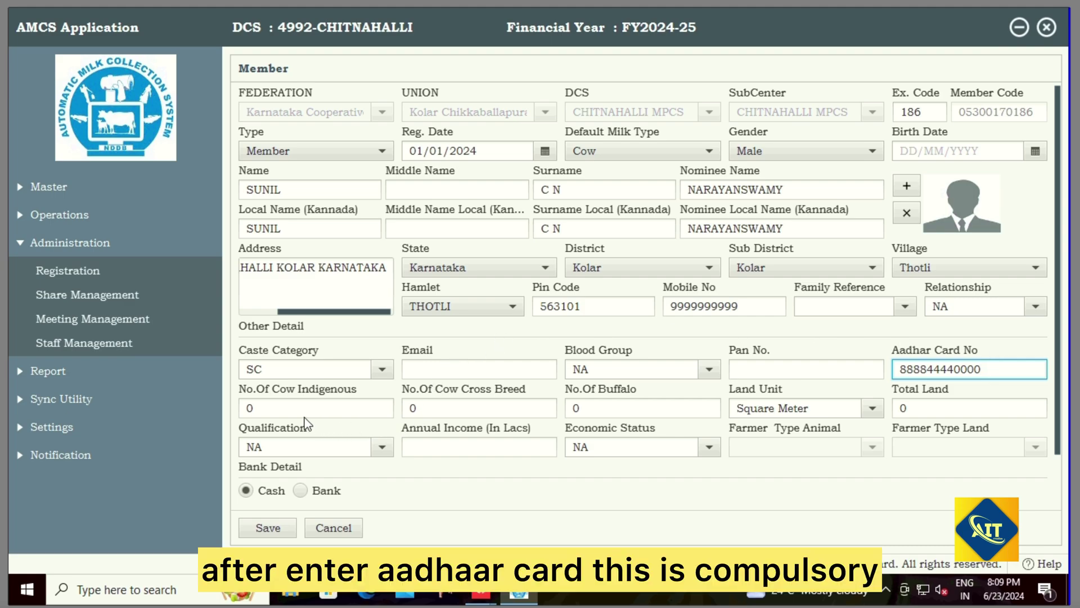
pyautogui.click(319, 398)
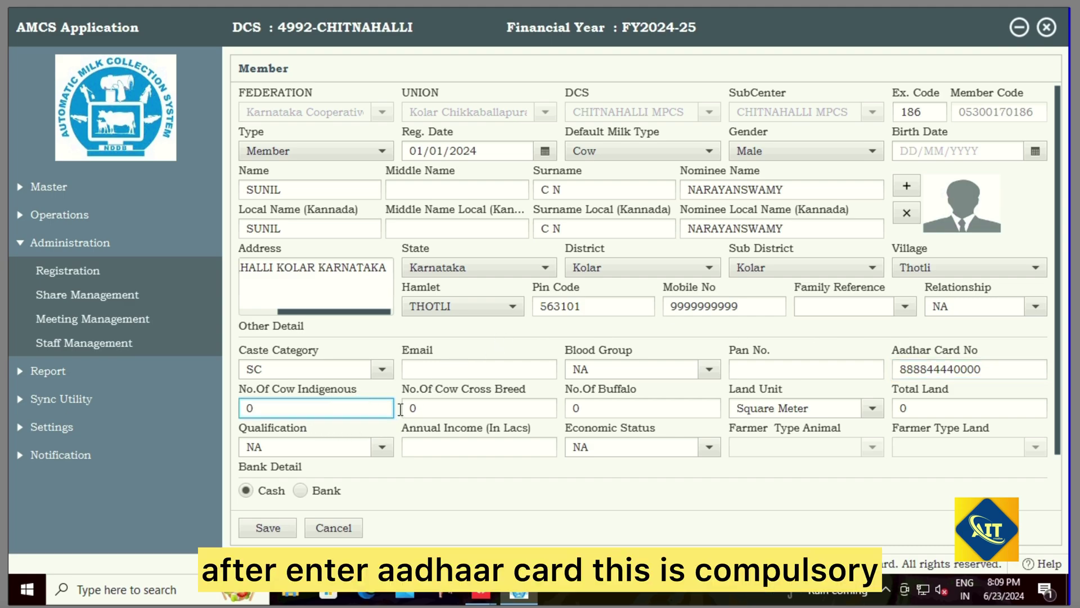
# Step: Record 1 cross-breed cow, leaving qualification and economic status at NA
pyautogui.click(462, 408)
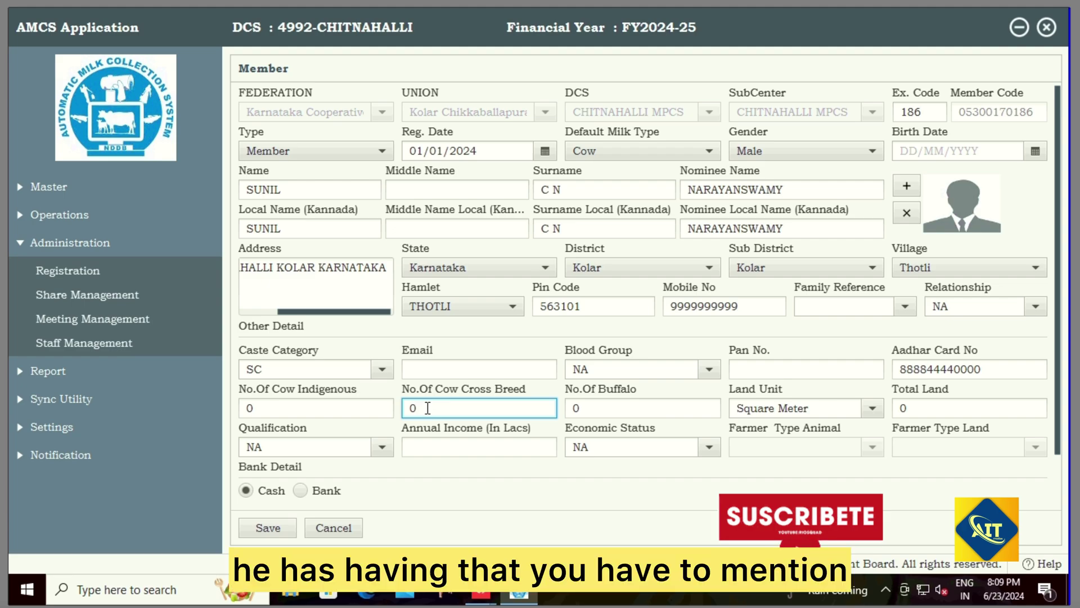
pyautogui.write('1')
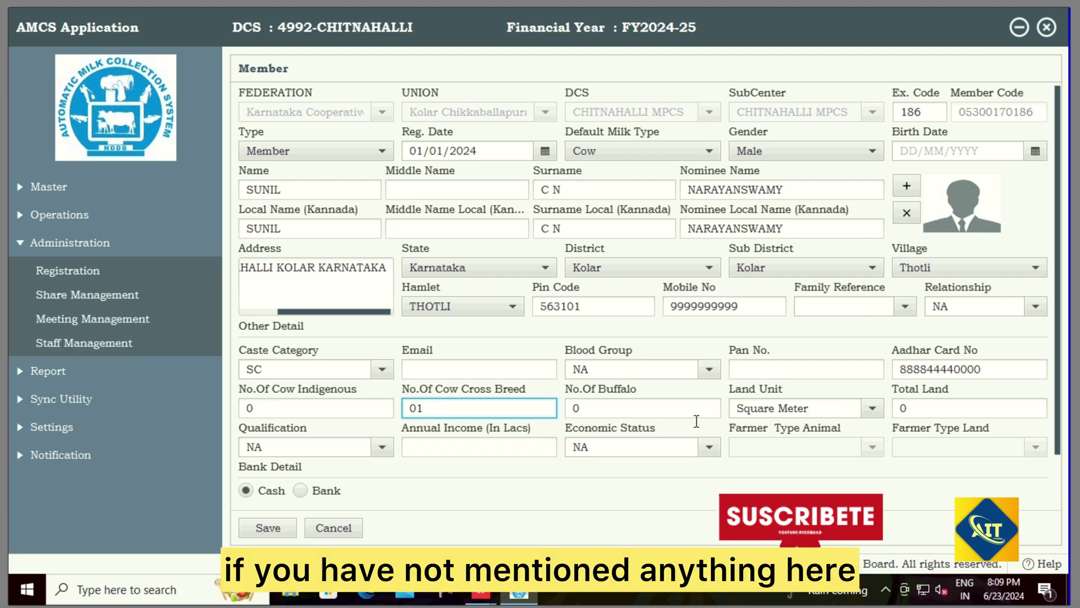
pyautogui.click(912, 409)
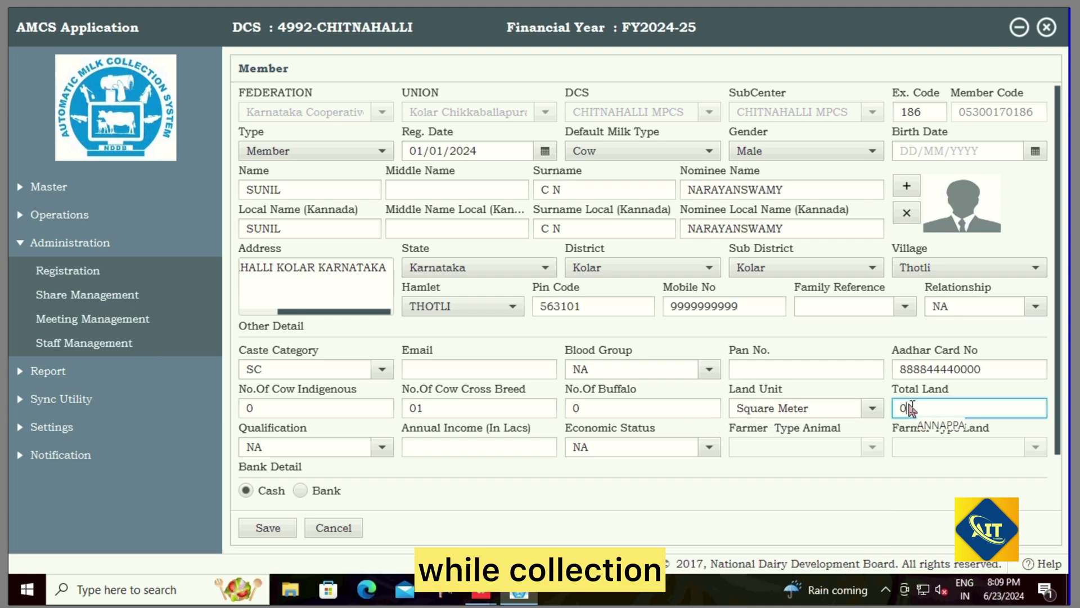
pyautogui.click(383, 448)
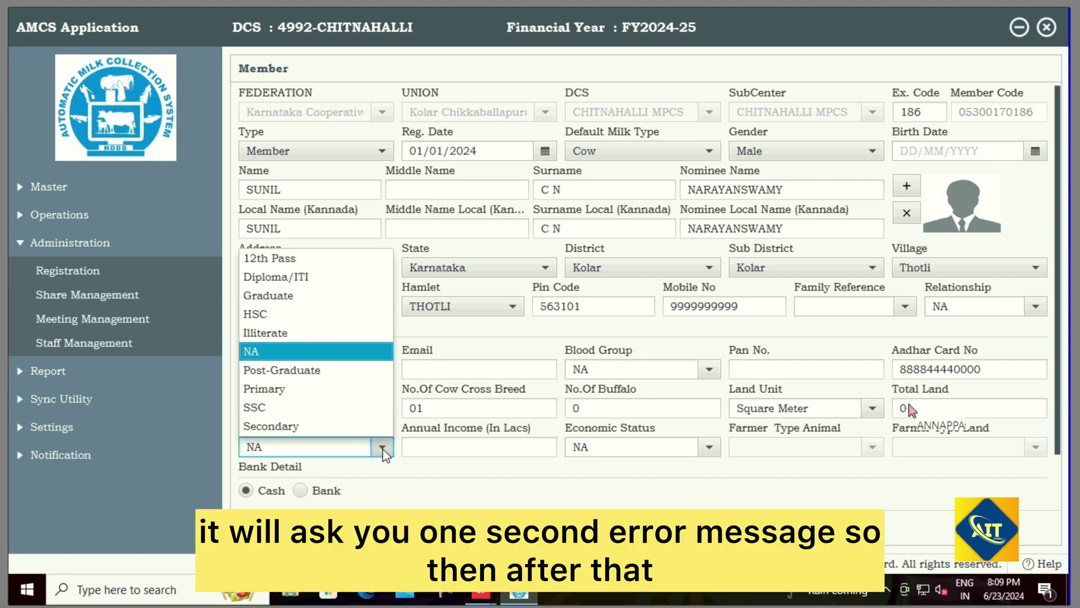
pyautogui.click(383, 448)
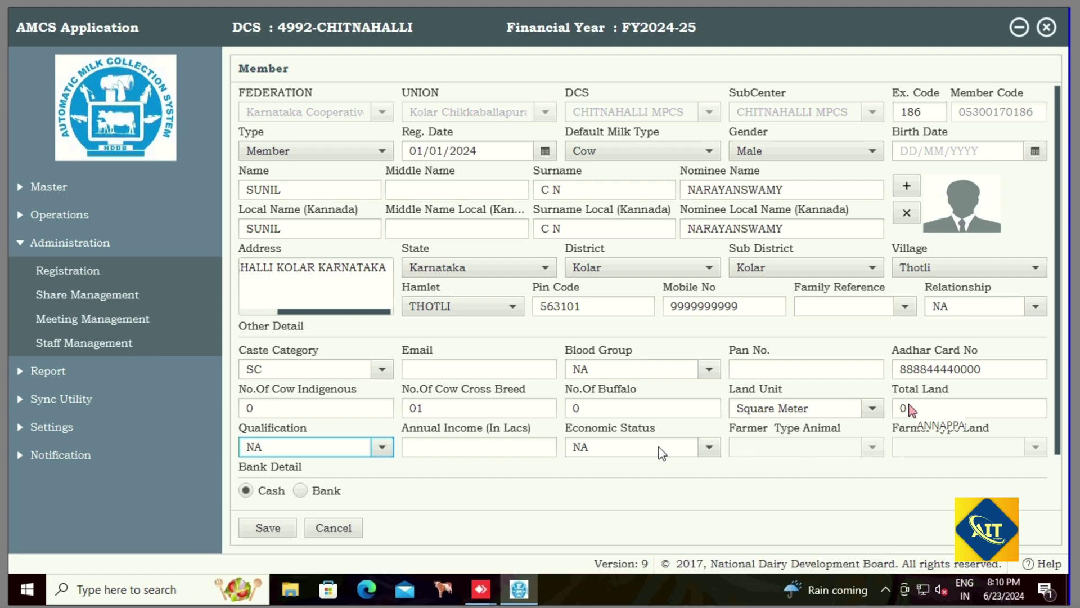
pyautogui.click(709, 449)
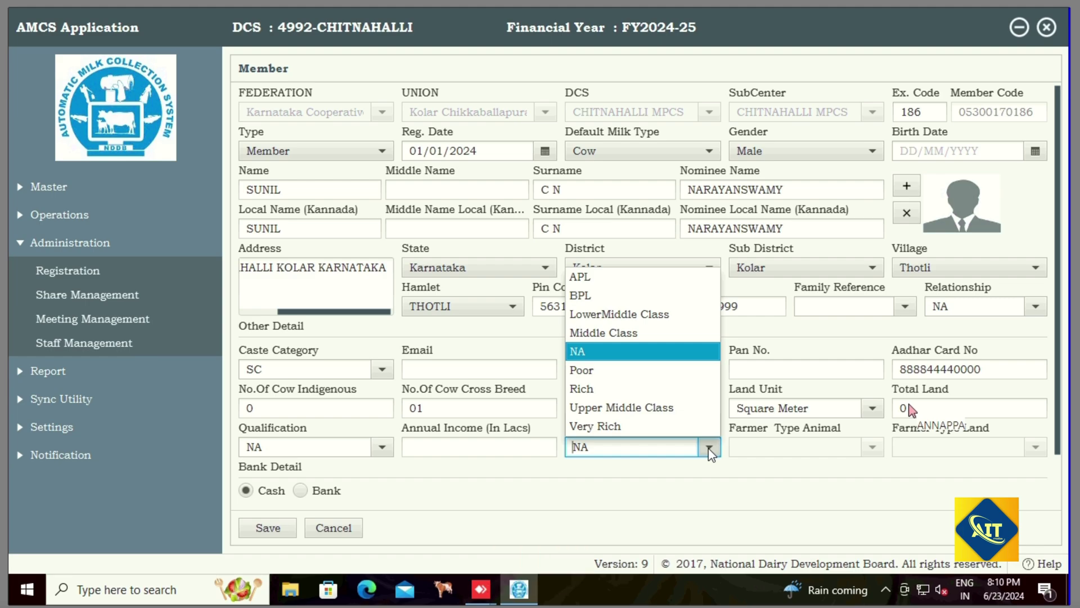
pyautogui.click(855, 450)
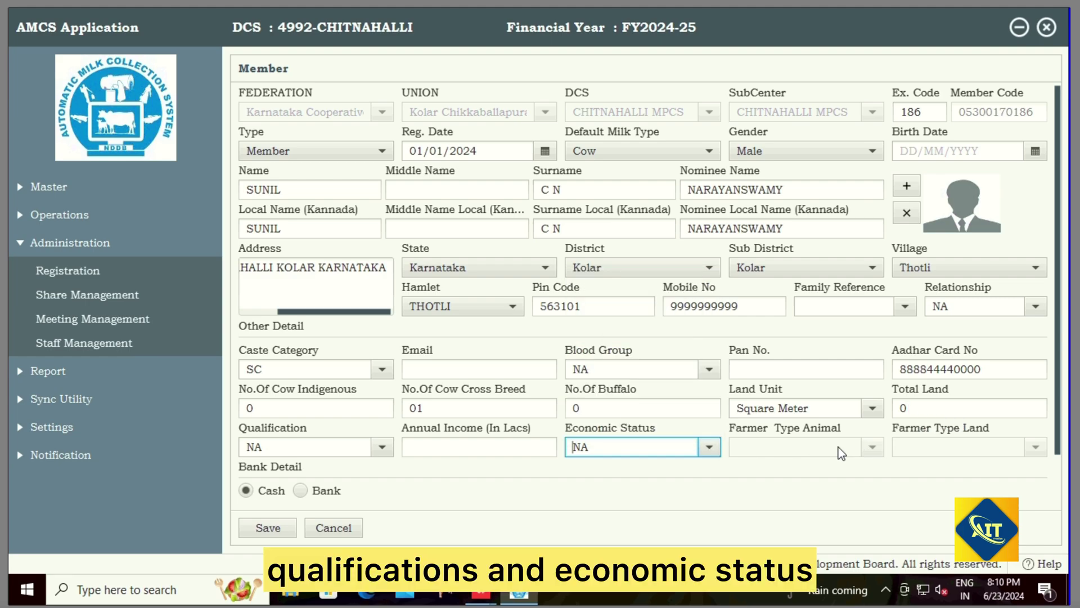
# Step: Switch the member's payment mode to Bank and select Karnataka Gramin Bank
pyautogui.click(301, 488)
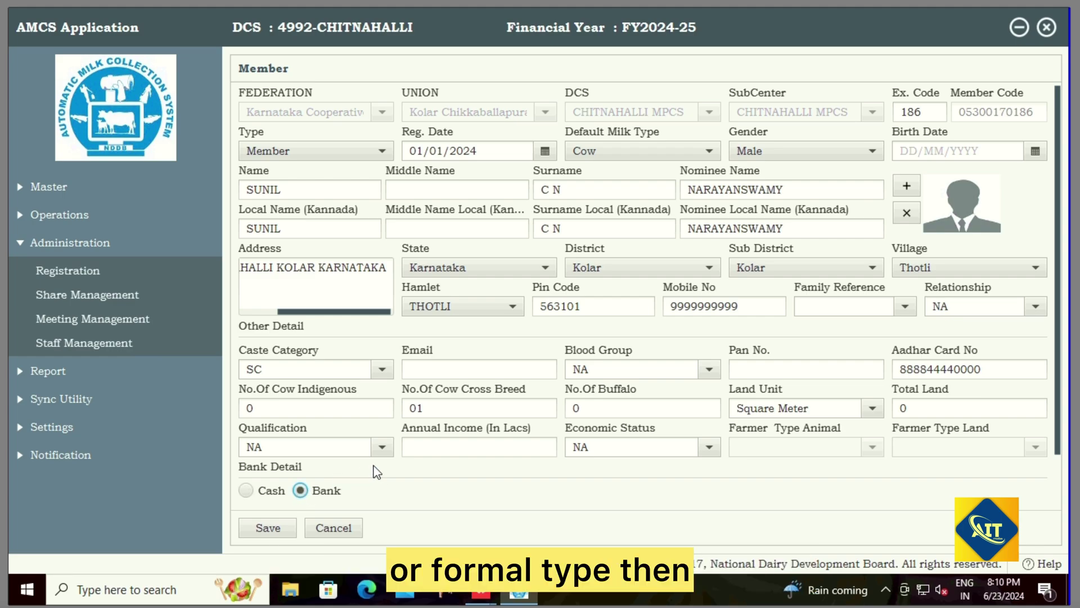
pyautogui.scroll(-2, 373, 464)
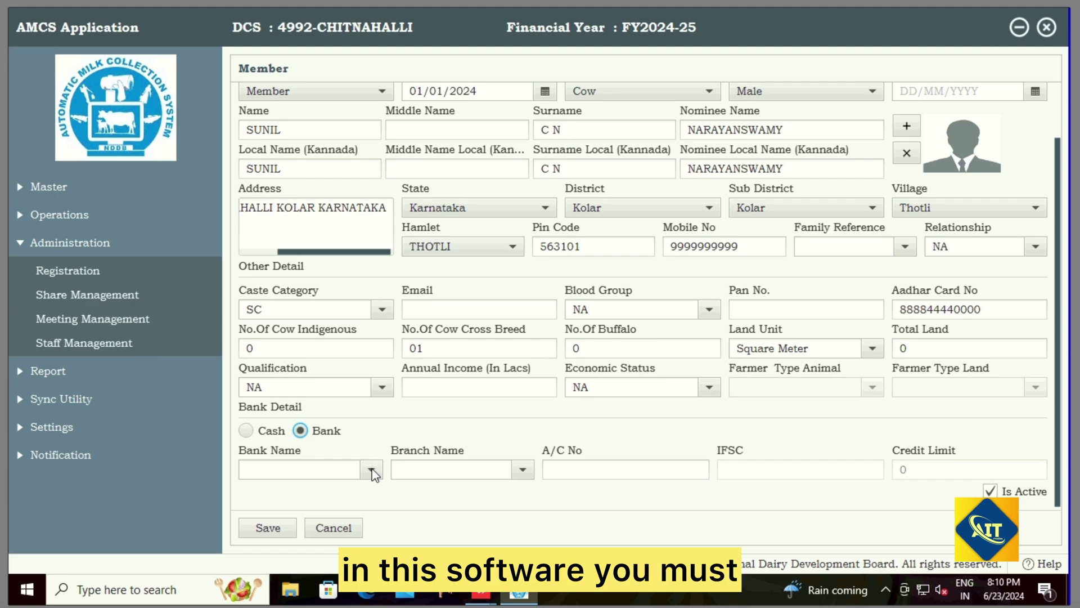
pyautogui.click(371, 471)
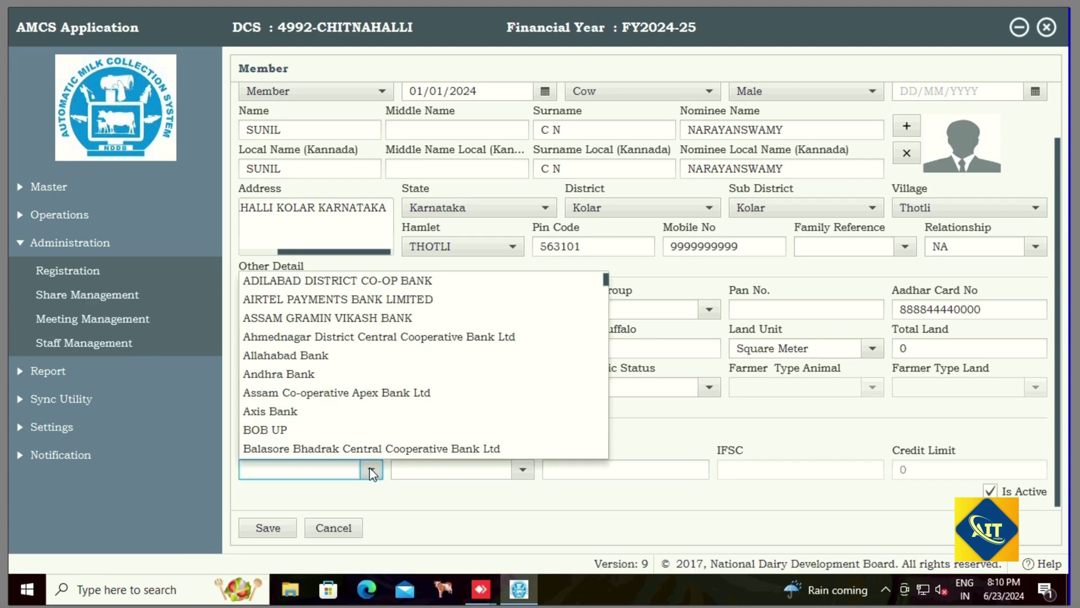
pyautogui.write('P')
pyautogui.press('BackSpace')
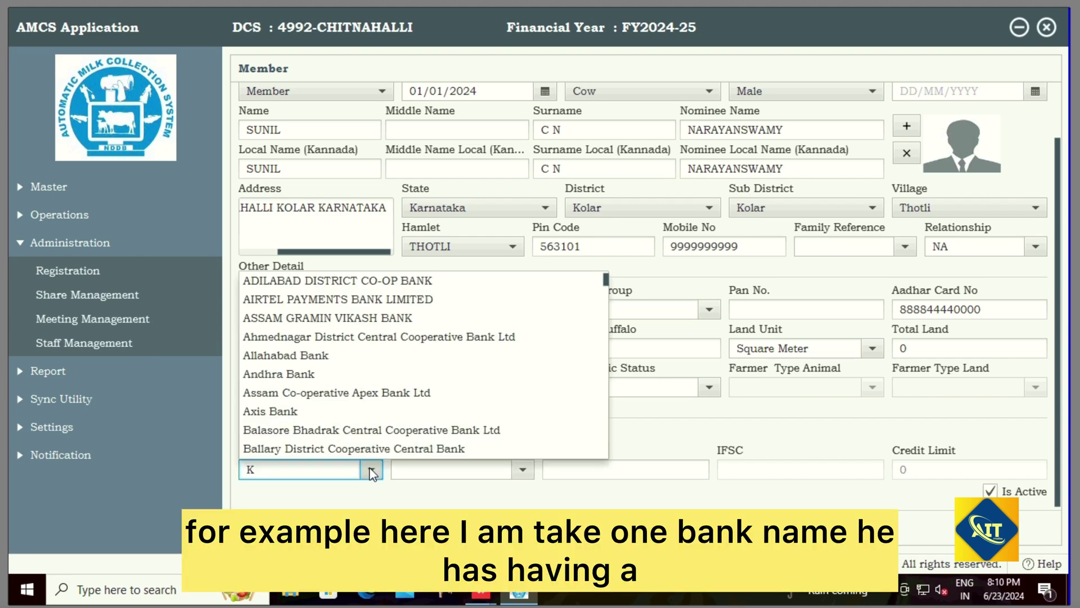
pyautogui.write('KAR')
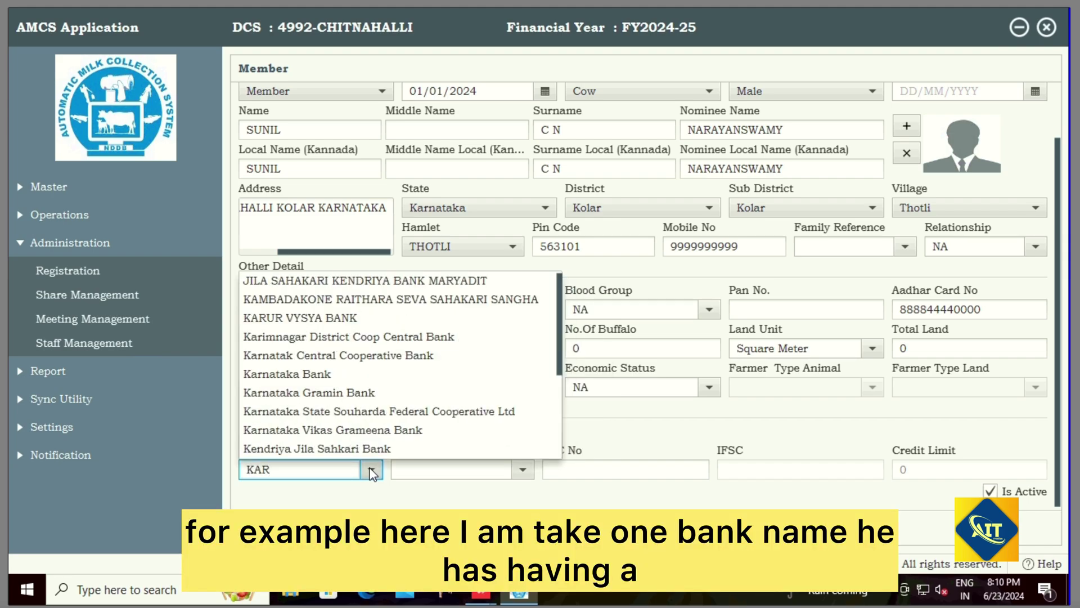
pyautogui.click(361, 394)
# Step: Choose the Sugaturu branch, enter the member's account number, and save the record
pyautogui.click(523, 473)
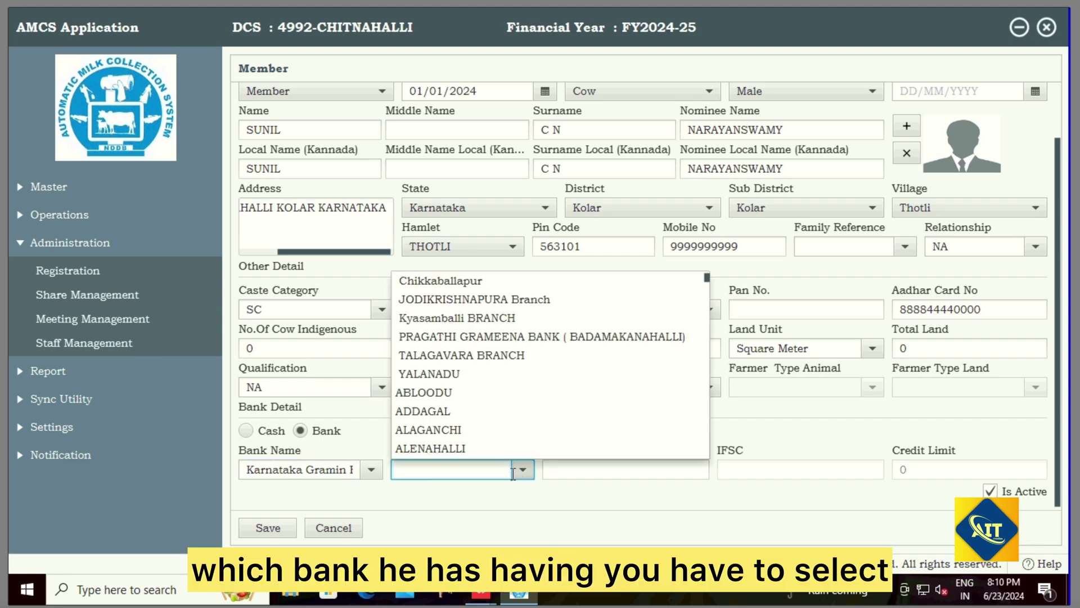
pyautogui.write('SUGA')
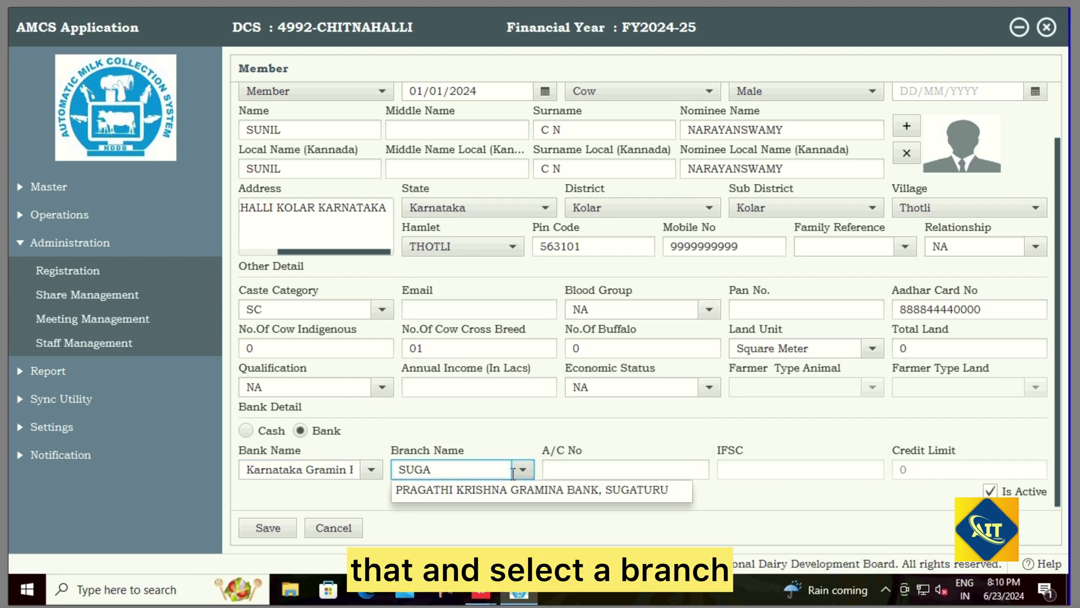
pyautogui.click(550, 487)
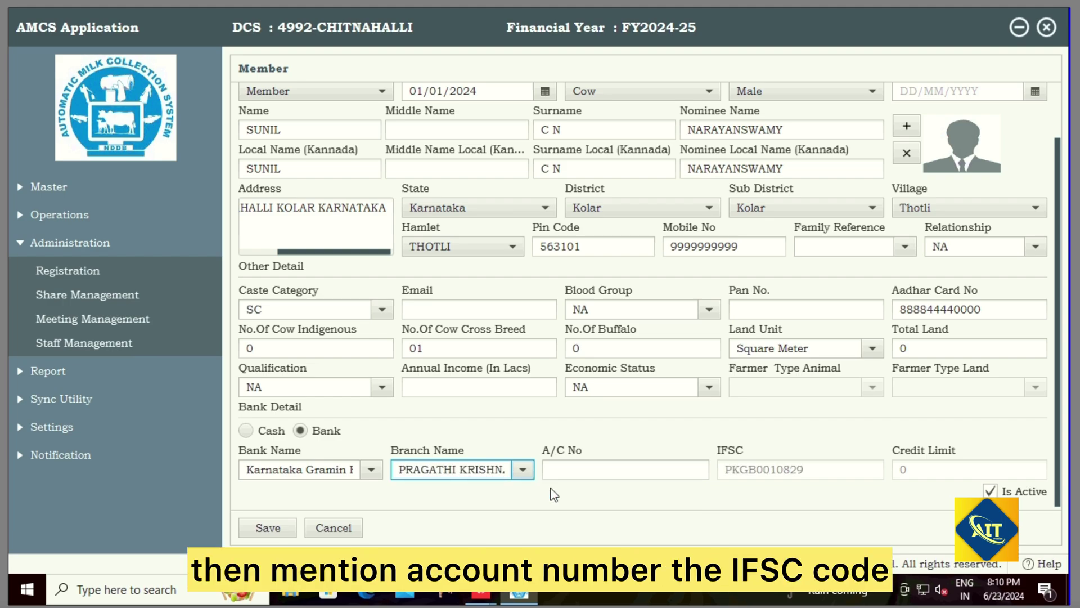
pyautogui.click(594, 470)
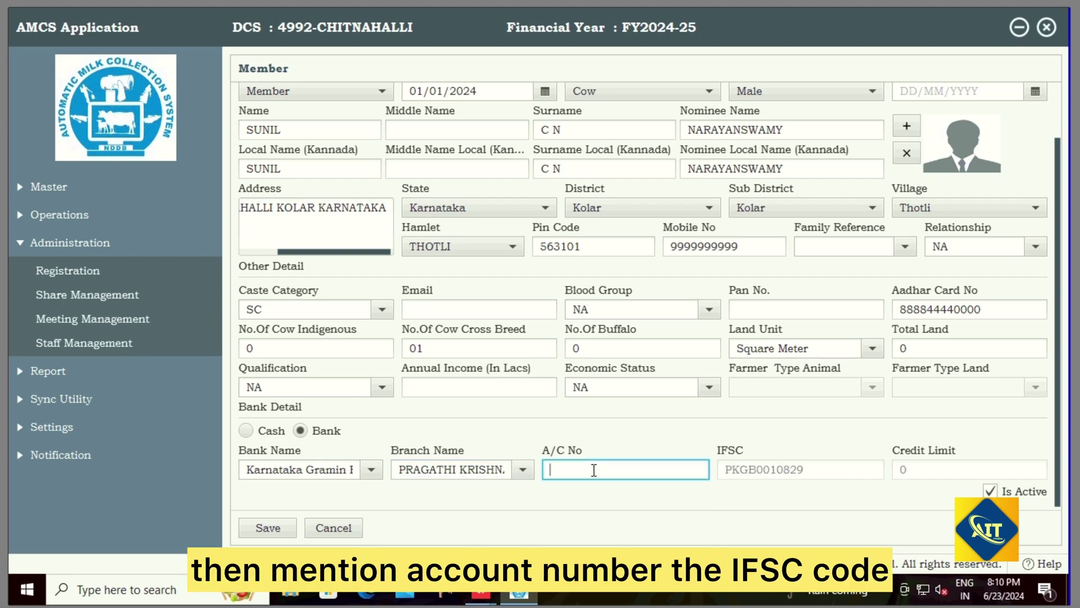
pyautogui.click(594, 472)
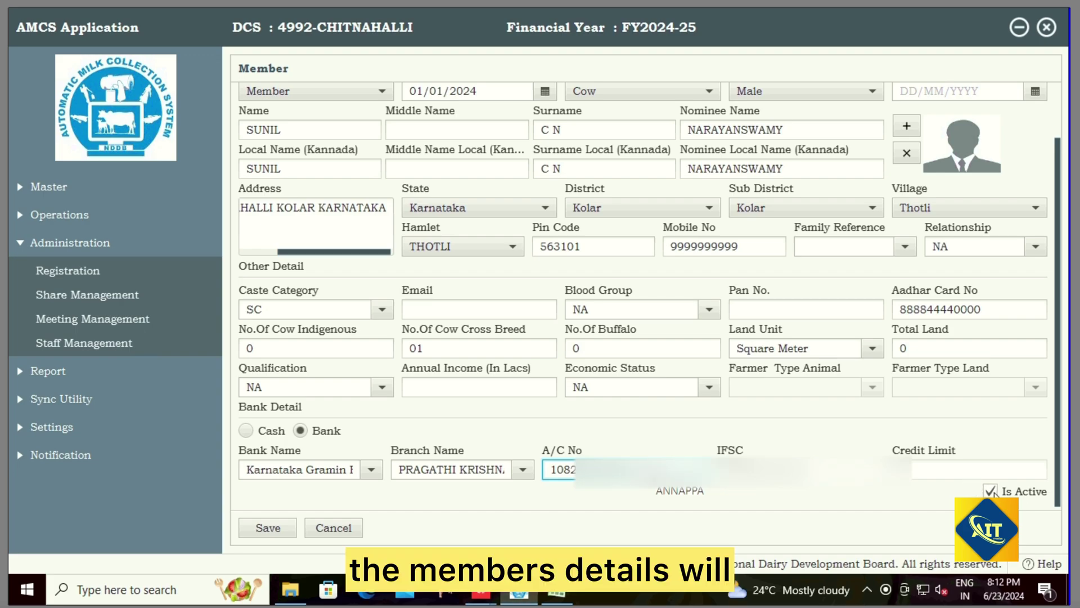
pyautogui.click(270, 530)
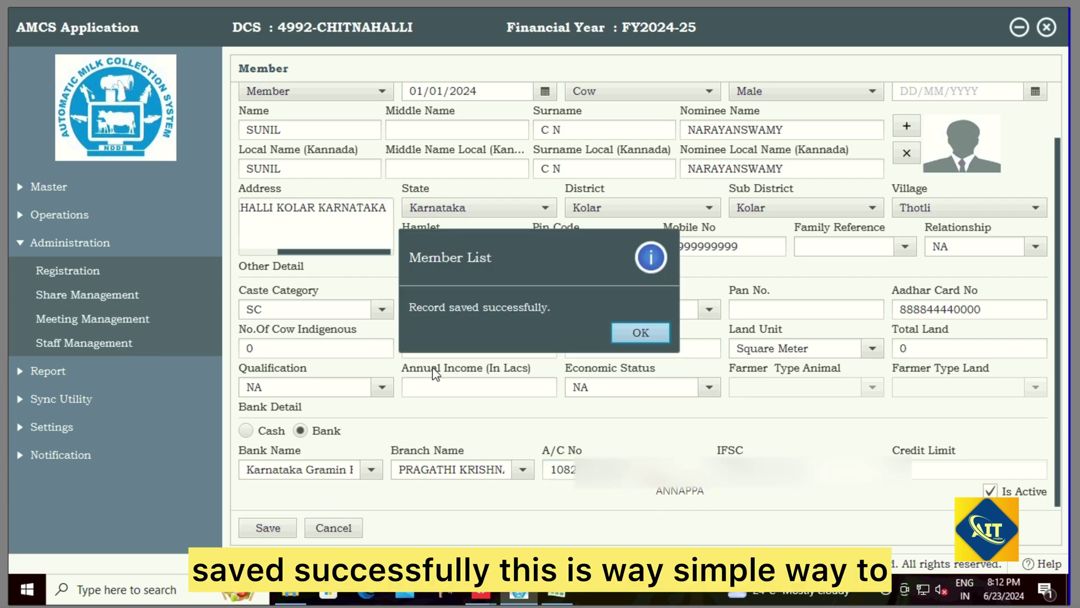
# Step: Dismiss the 'Record saved successfully' message to return to the Member List
pyautogui.click(646, 332)
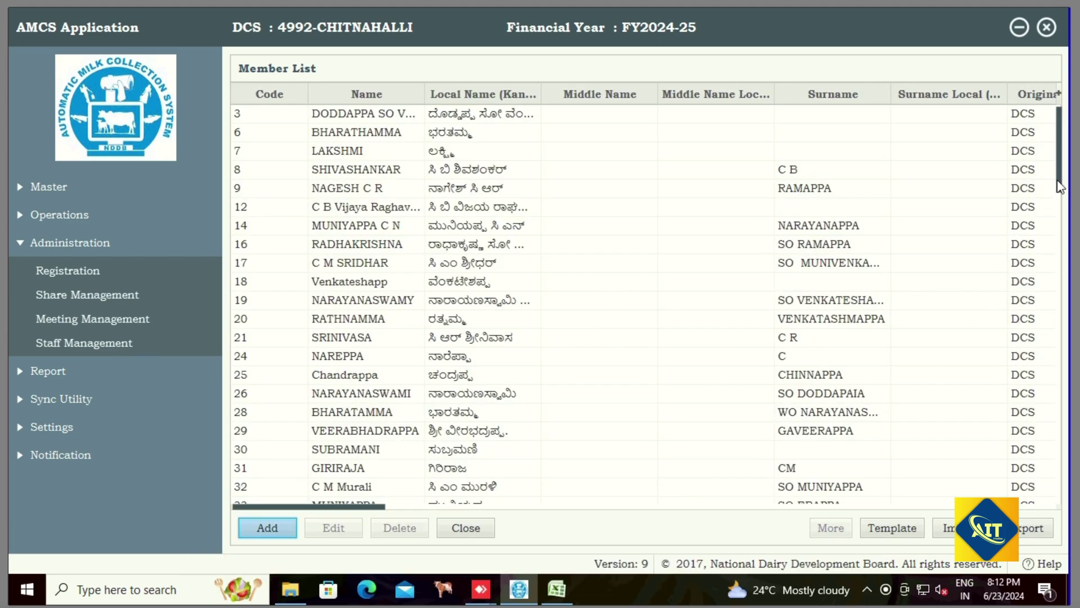
# Step: Find and select member code 186 in the Member List, then return to the home dashboard
pyautogui.scroll(-1, 1065, 247)
pyautogui.scroll(-5, 1063, 279)
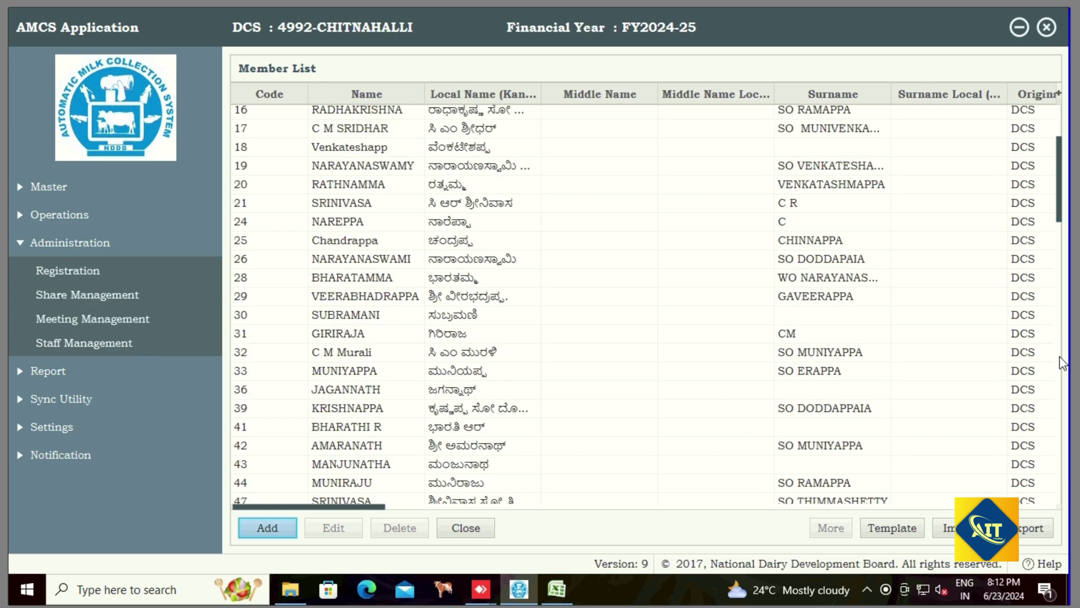
pyautogui.scroll(-20, 1058, 435)
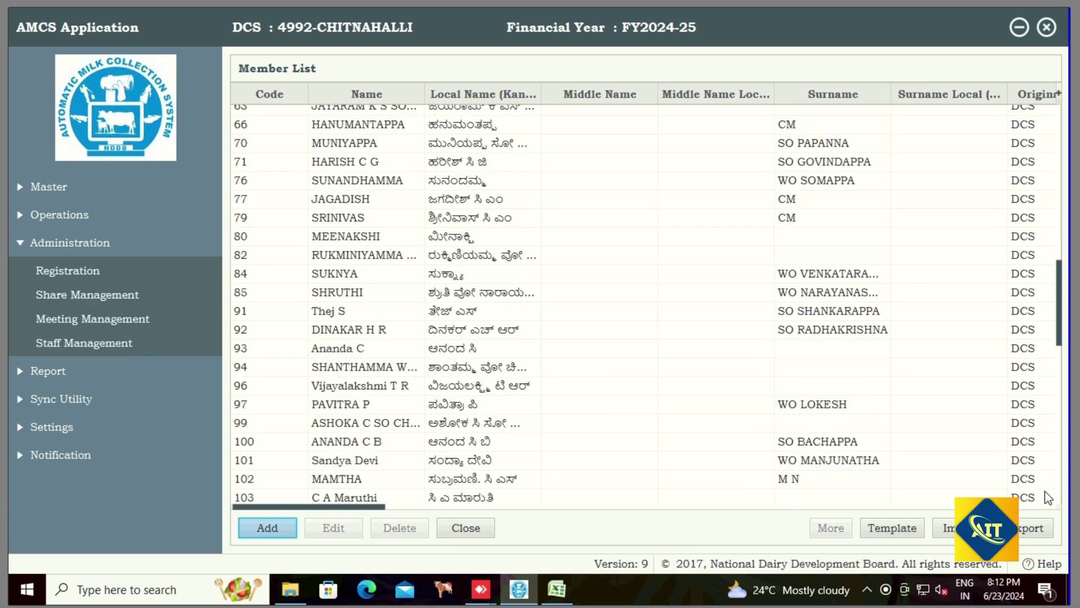
pyautogui.scroll(-5, 594, 413)
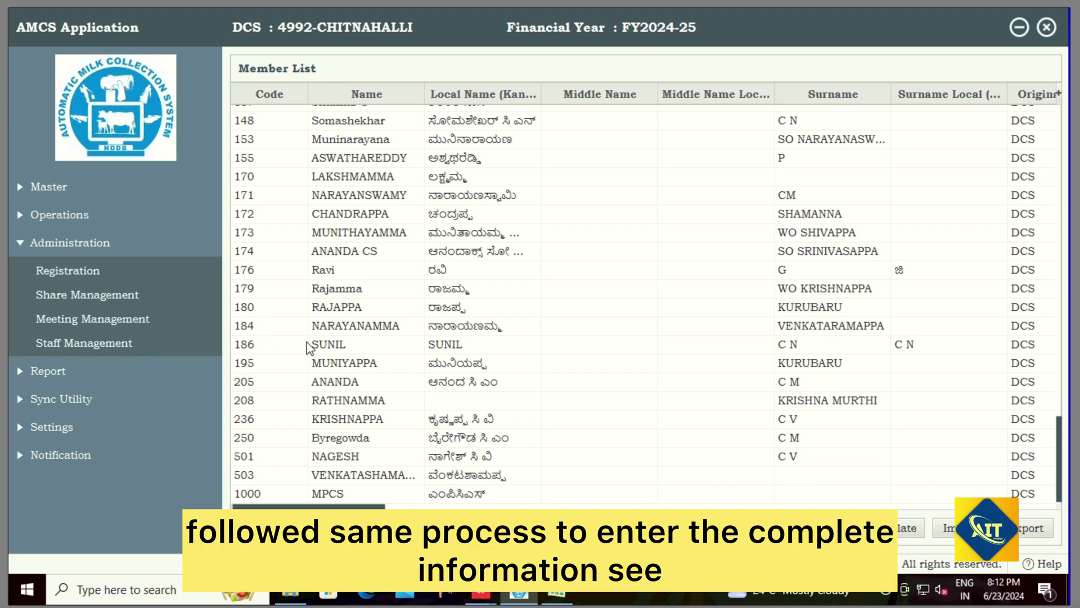
pyautogui.click(327, 345)
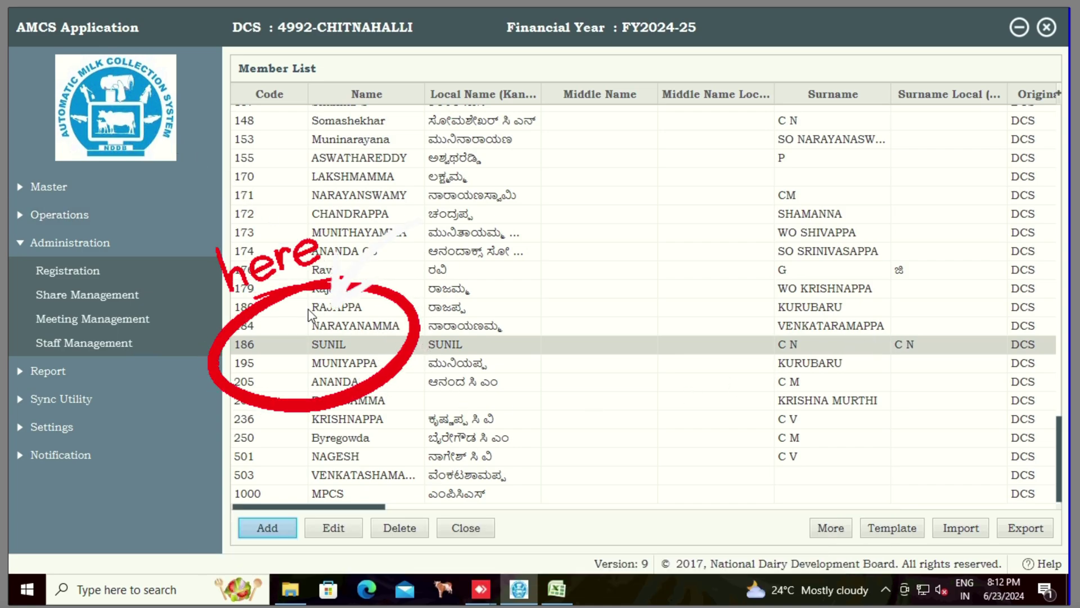
pyautogui.click(124, 114)
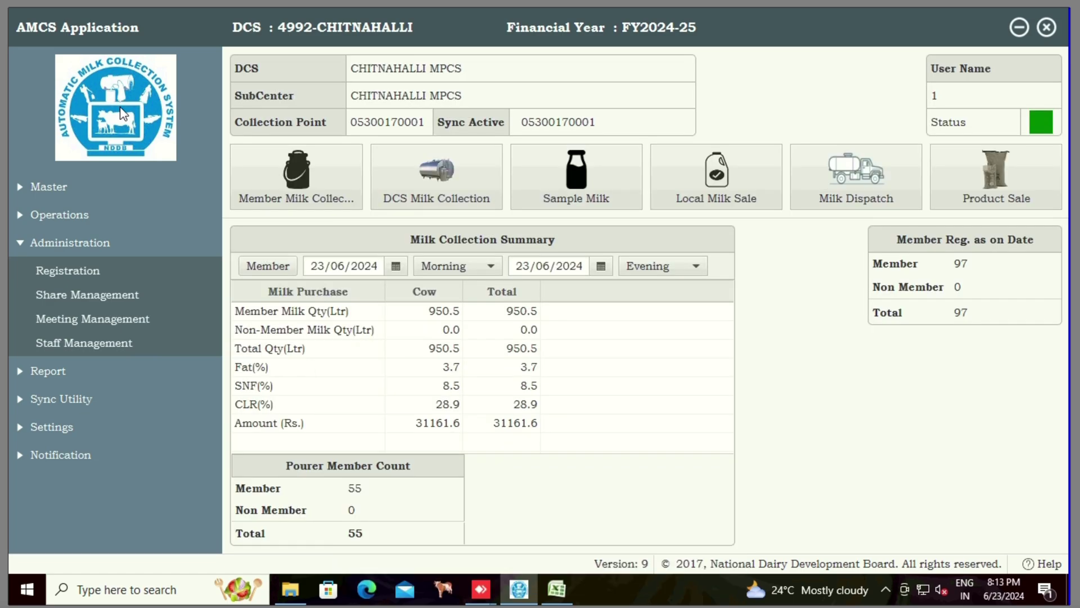